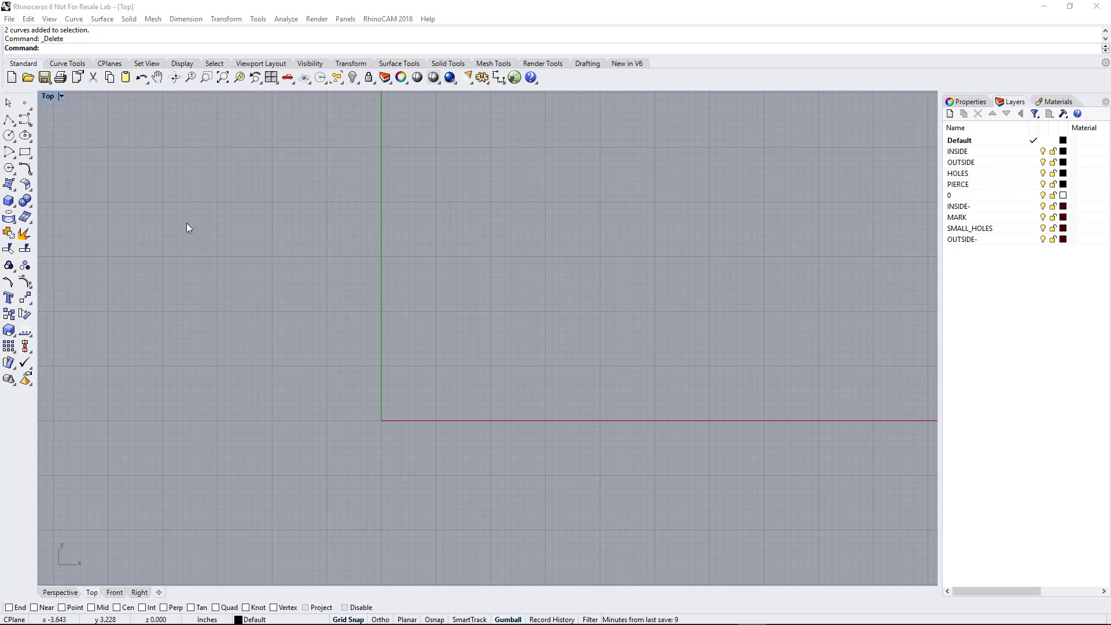
# Draw a circle centered at the origin with a 2-inch diameter in the Top view
pyautogui.click(15, 133)
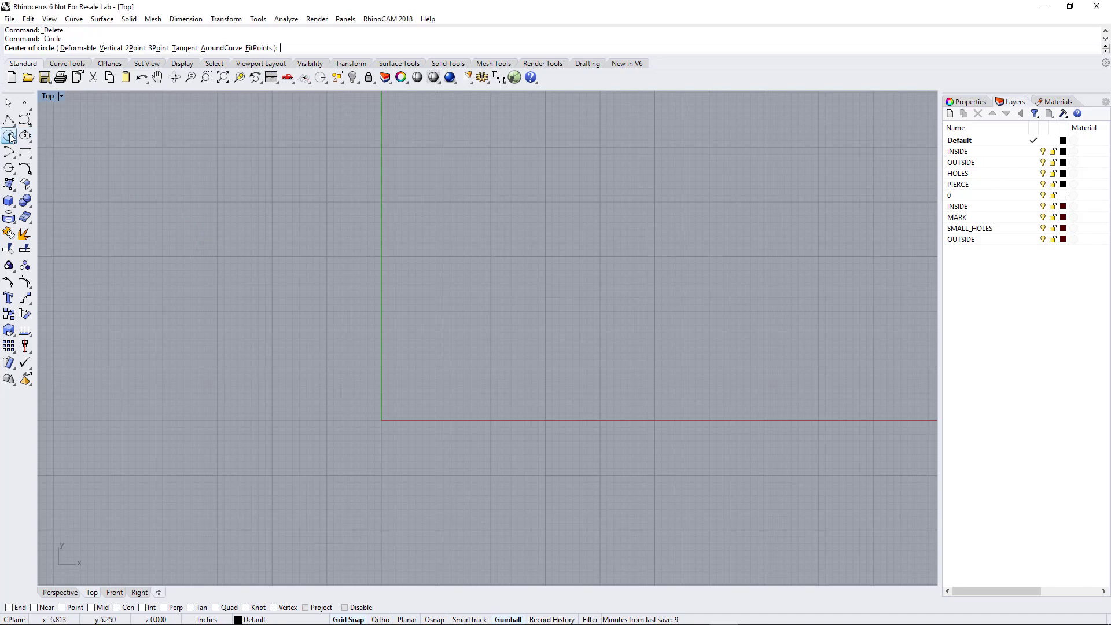
pyautogui.click(381, 420)
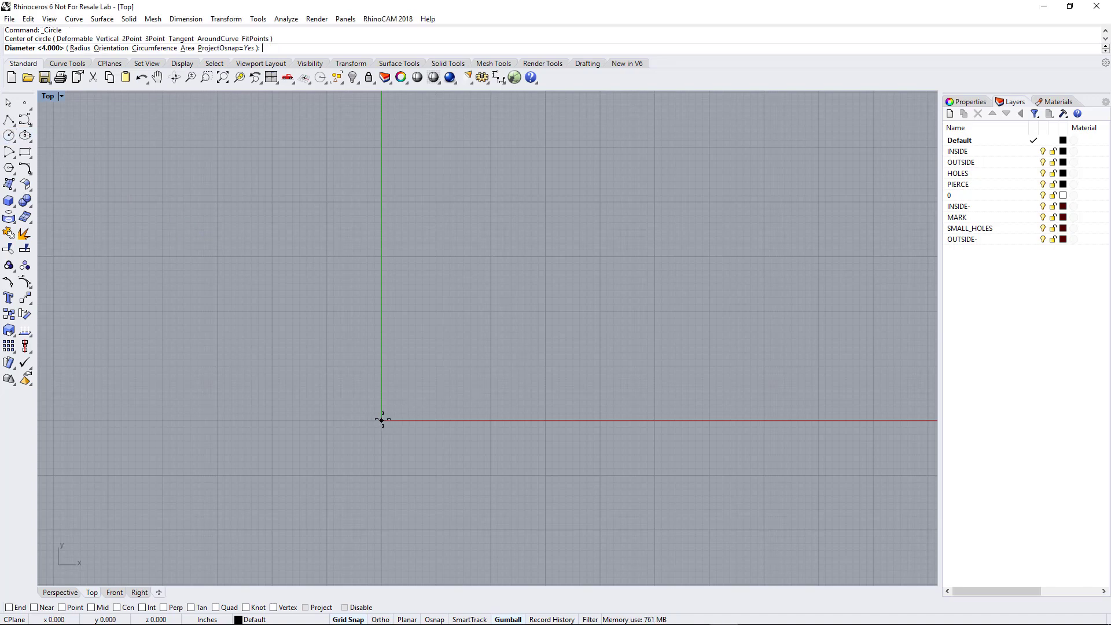
pyautogui.click(435, 421)
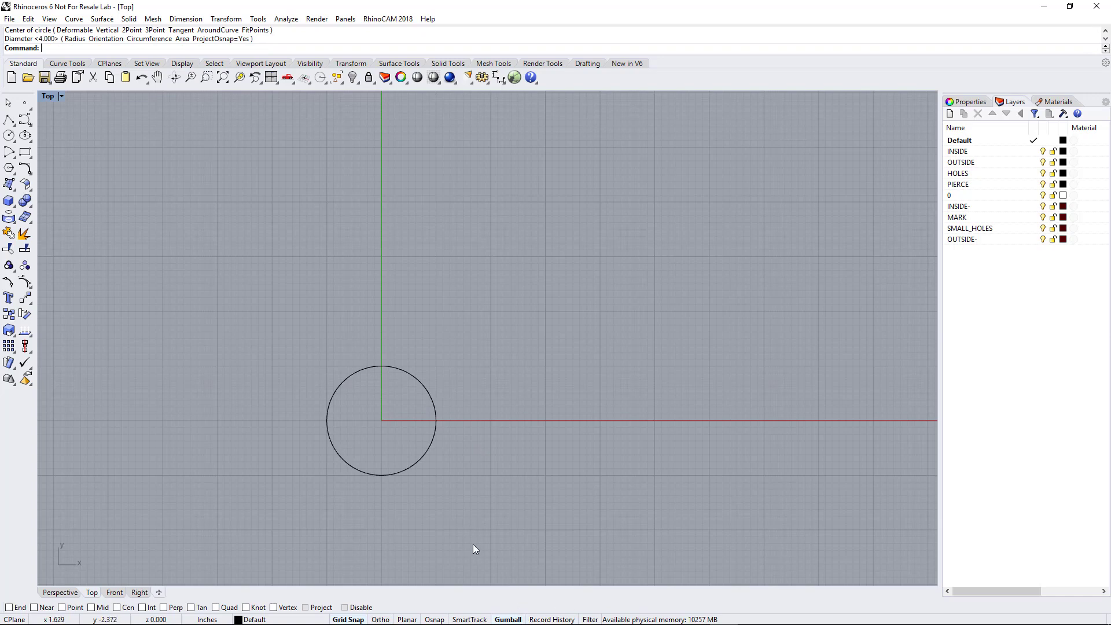
# Move the circle with the gumball so its center snaps to the grid point at 1,1
pyautogui.click(412, 466)
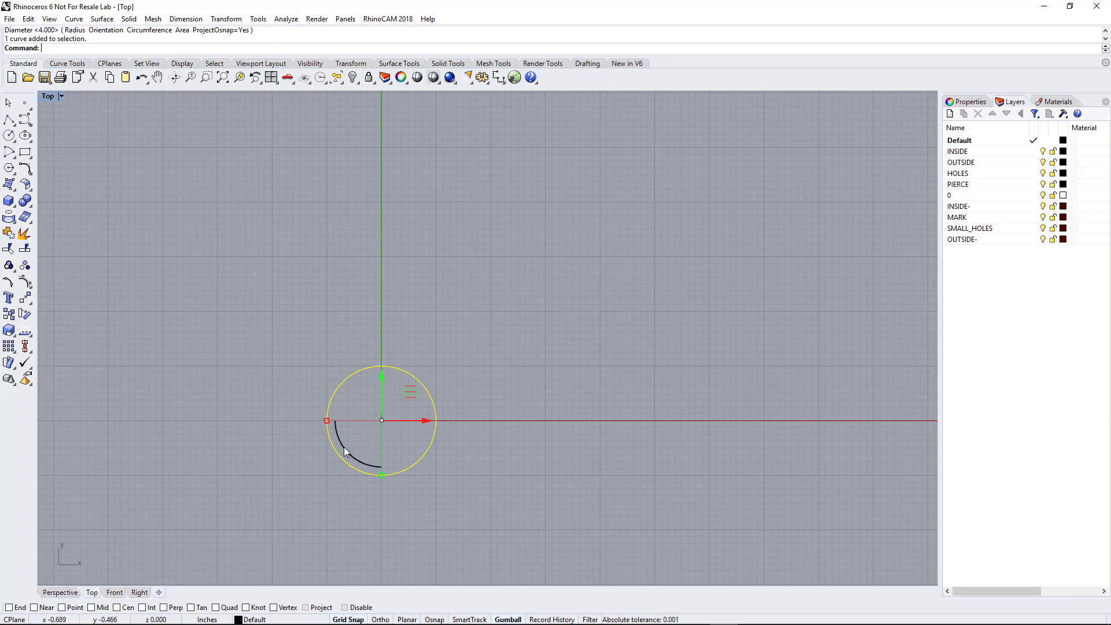
pyautogui.scroll(4, 329, 470)
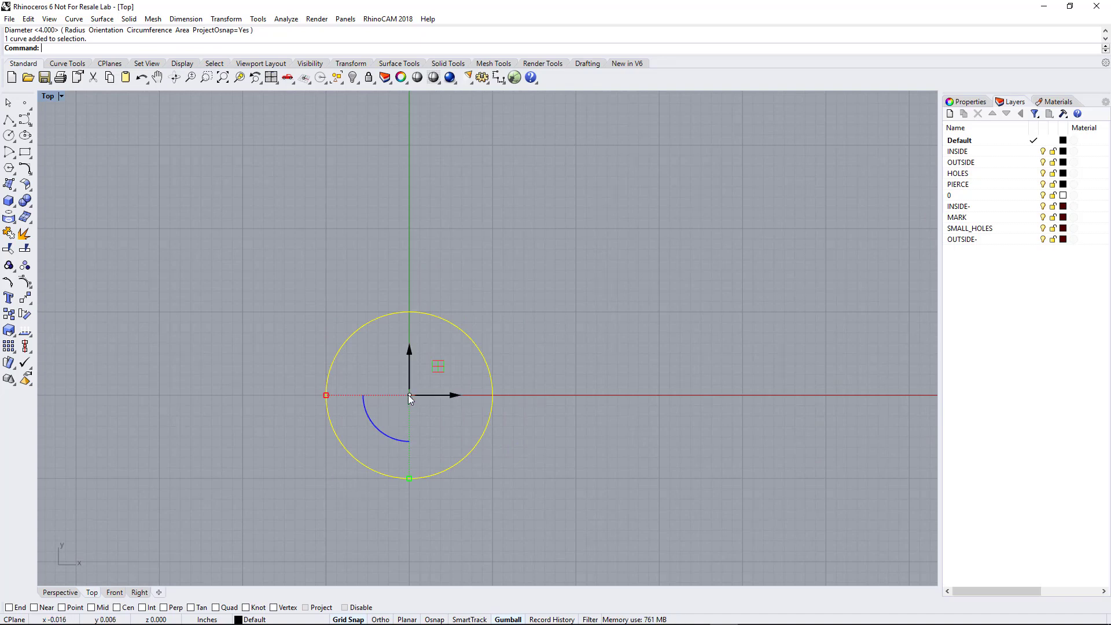
pyautogui.moveTo(409, 395)
pyautogui.mouseDown()
pyautogui.moveTo(437, 353)
pyautogui.moveTo(492, 312)
pyautogui.moveTo(456, 335)
pyautogui.moveTo(409, 396)
pyautogui.mouseUp()
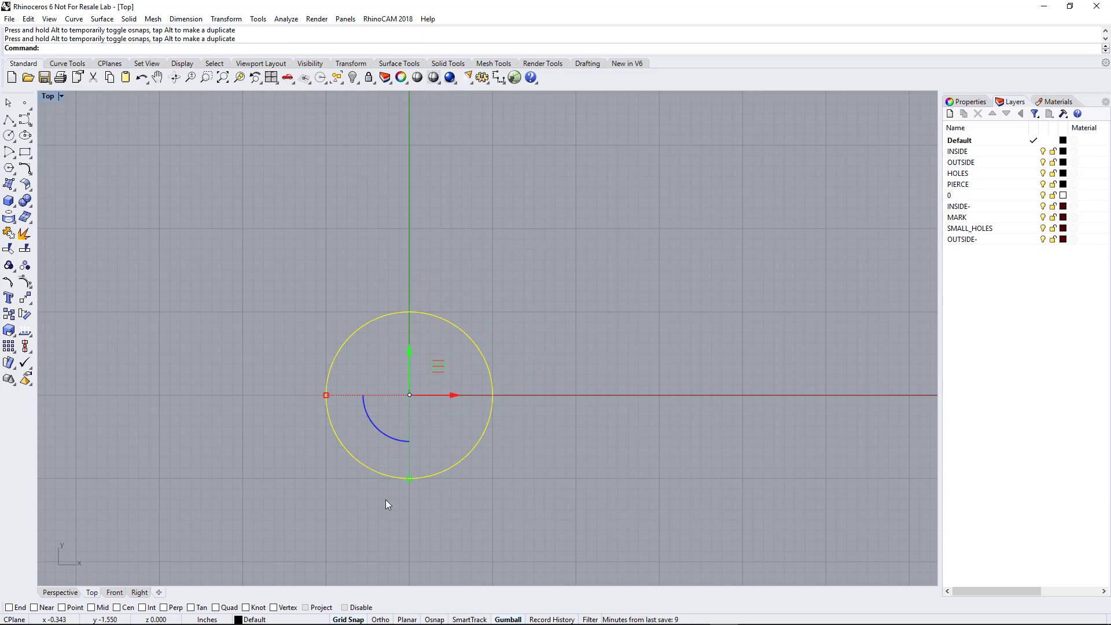
pyautogui.moveTo(409, 396)
pyautogui.mouseDown()
pyautogui.moveTo(420, 385)
pyautogui.moveTo(397, 384)
pyautogui.moveTo(410, 394)
pyautogui.moveTo(420, 385)
pyautogui.mouseUp()
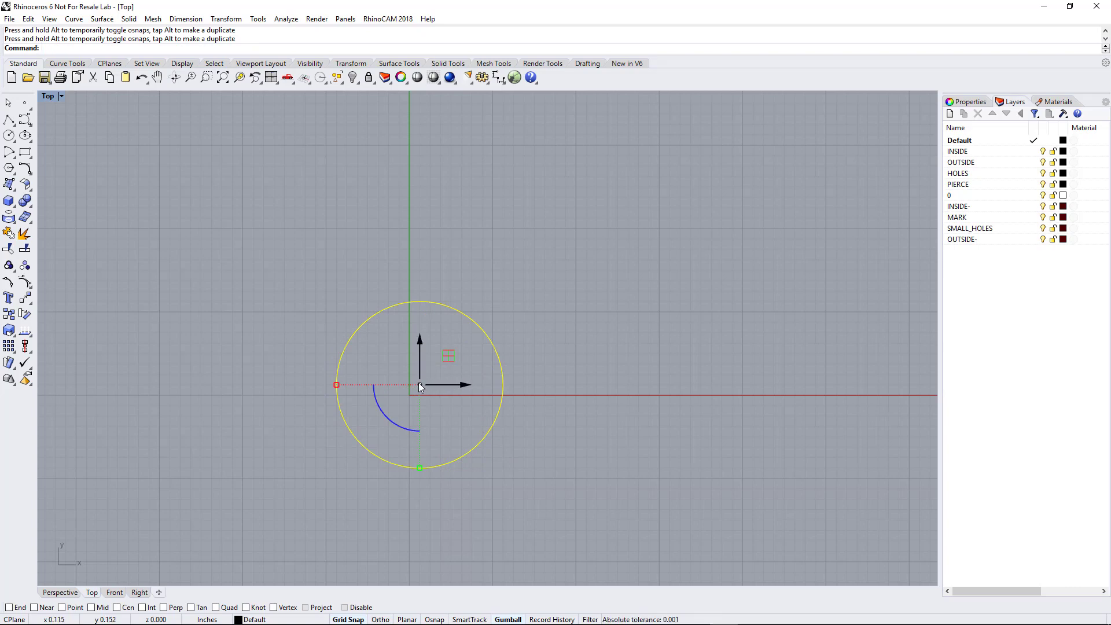
pyautogui.moveTo(419, 384); pyautogui.dragTo(493, 311)
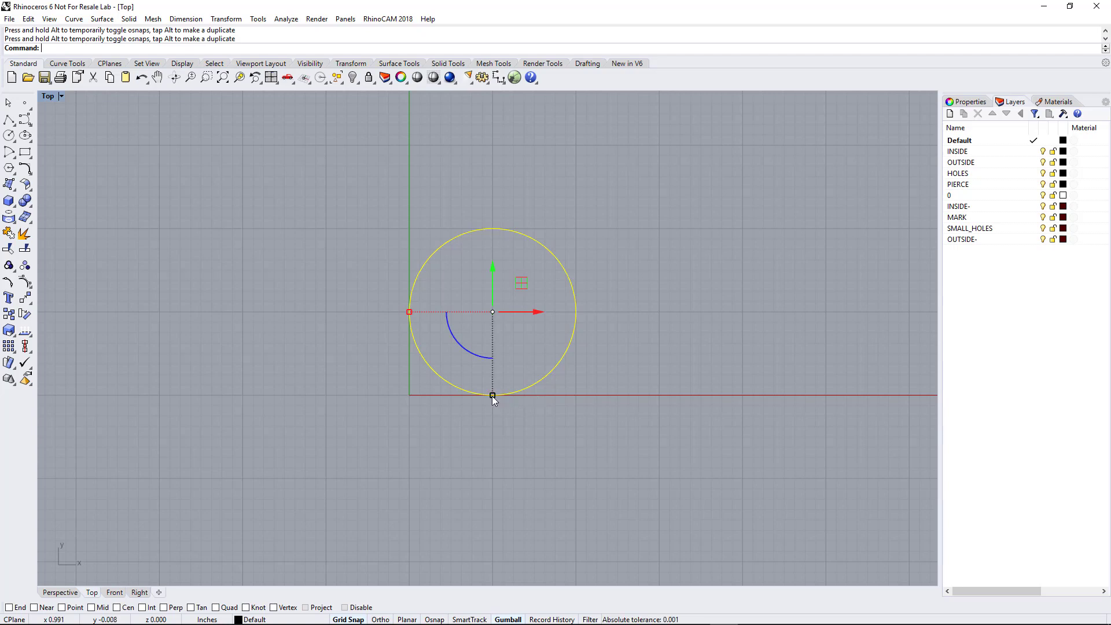
# Scale the circle about its center to a 4-inch diameter using the gumball's two scale handles
pyautogui.moveTo(493, 397); pyautogui.dragTo(492, 478)
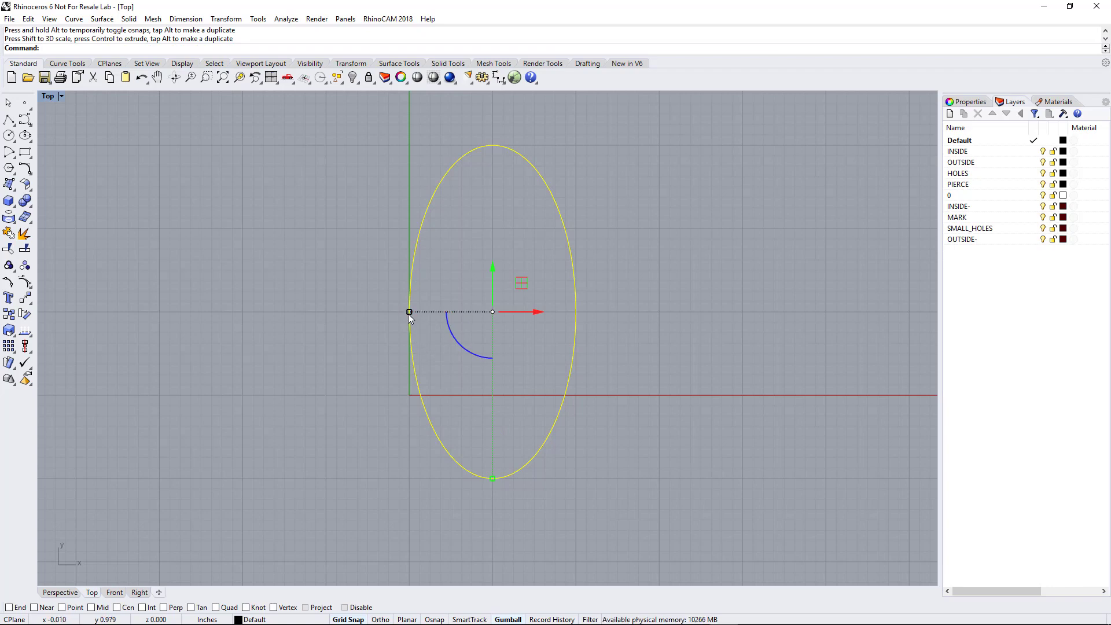
pyautogui.moveTo(409, 312); pyautogui.dragTo(327, 312)
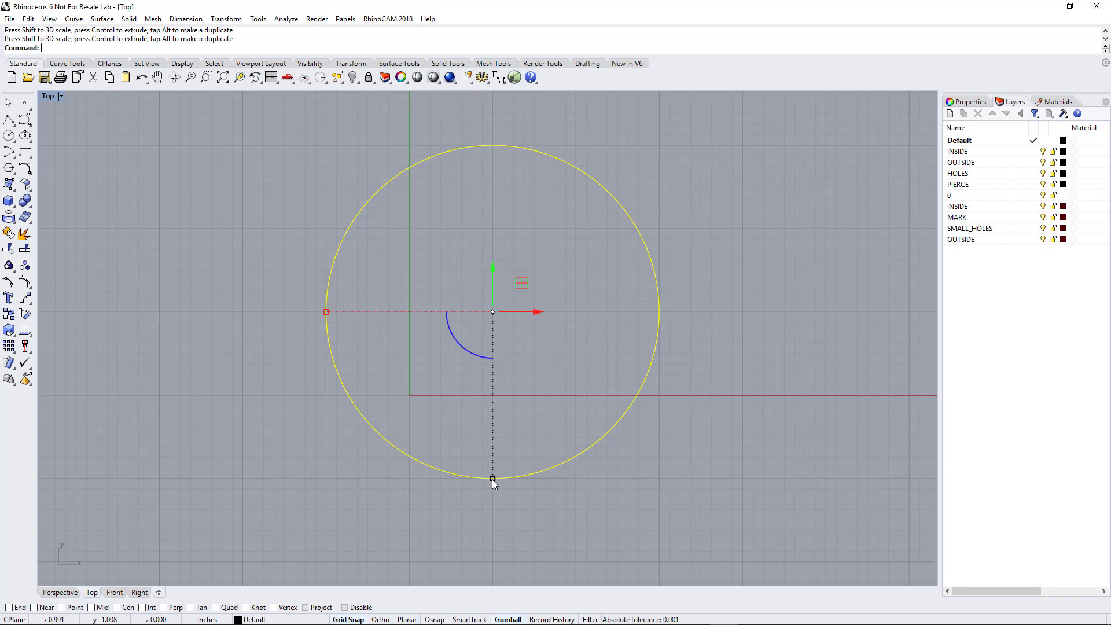
pyautogui.moveTo(493, 479); pyautogui.dragTo(492, 396)
pyautogui.moveTo(409, 312); pyautogui.dragTo(325, 312)
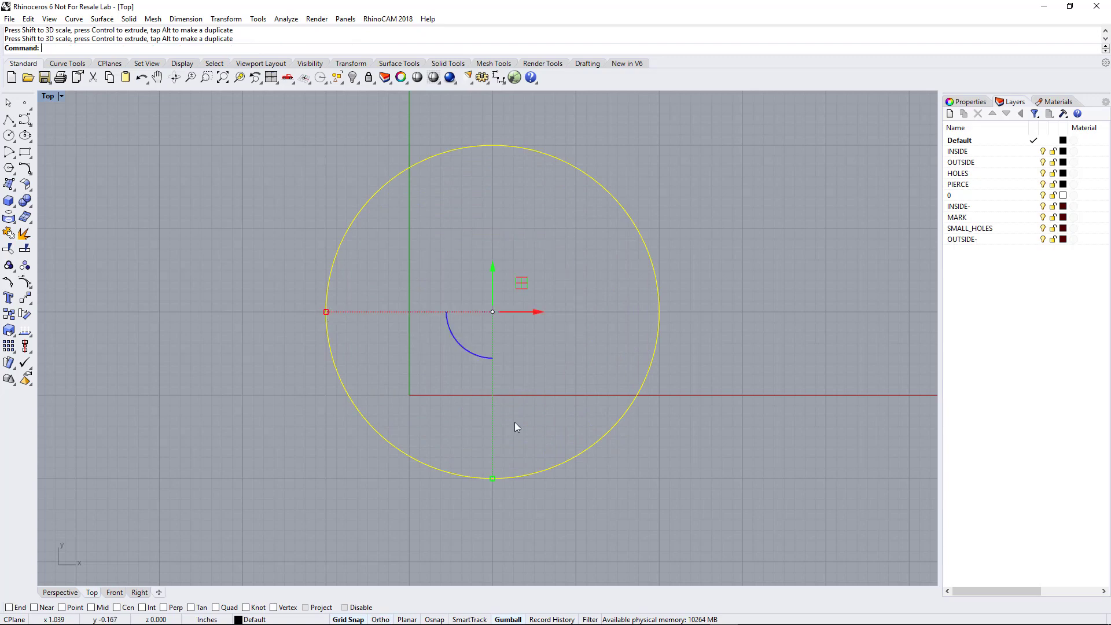
pyautogui.click(588, 510)
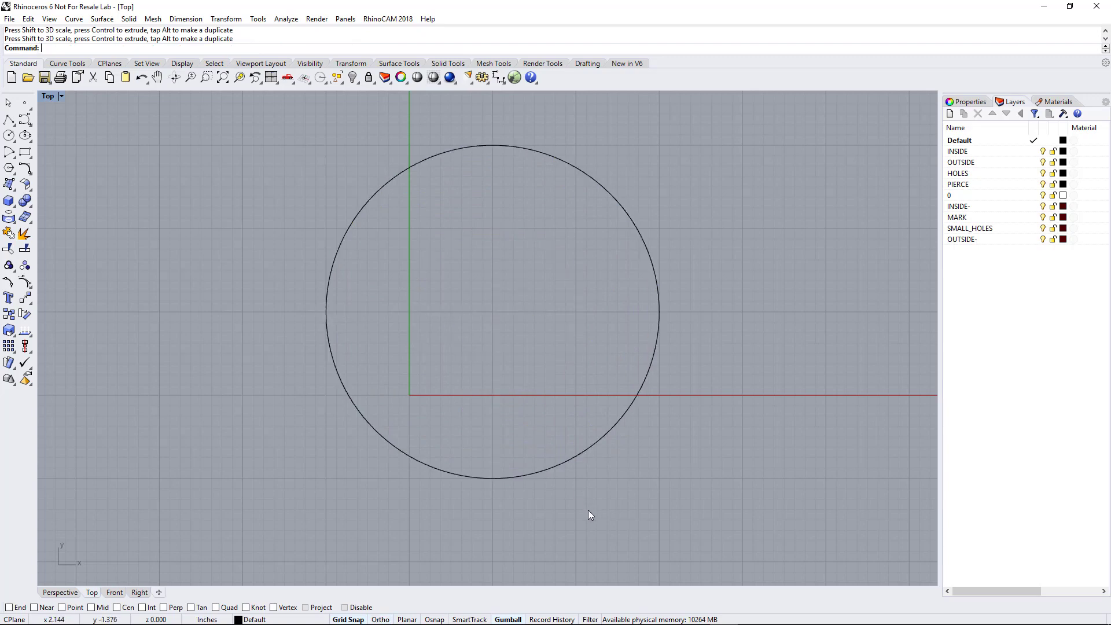
# Move the circle 1 inch along X and 1 inch along Y so it touches both axes
pyautogui.click(494, 478)
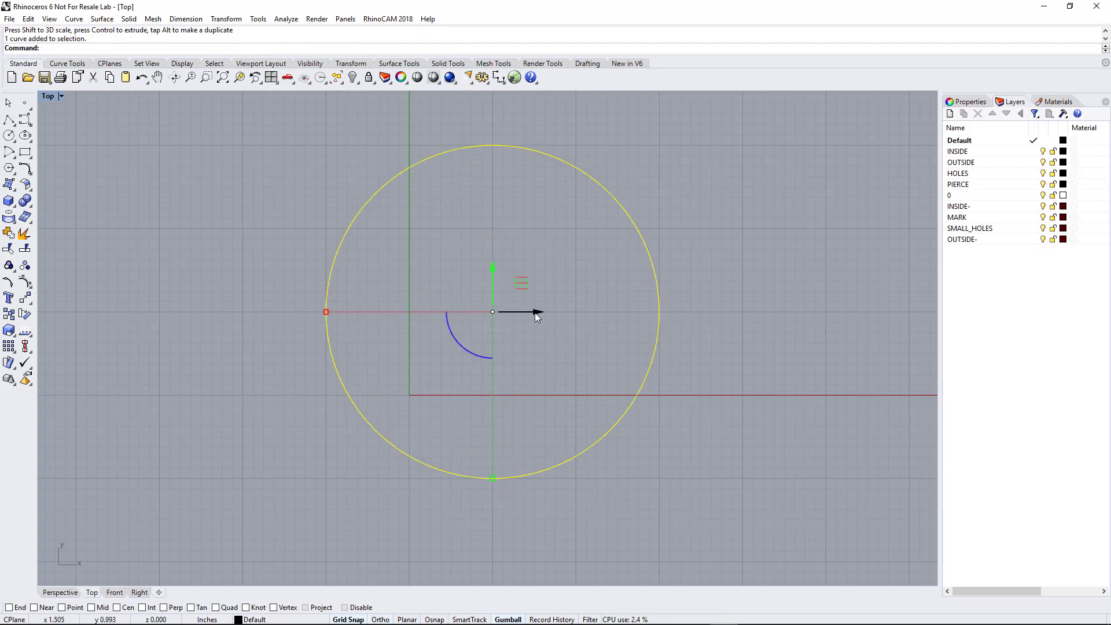
pyautogui.moveTo(537, 310); pyautogui.dragTo(617, 316)
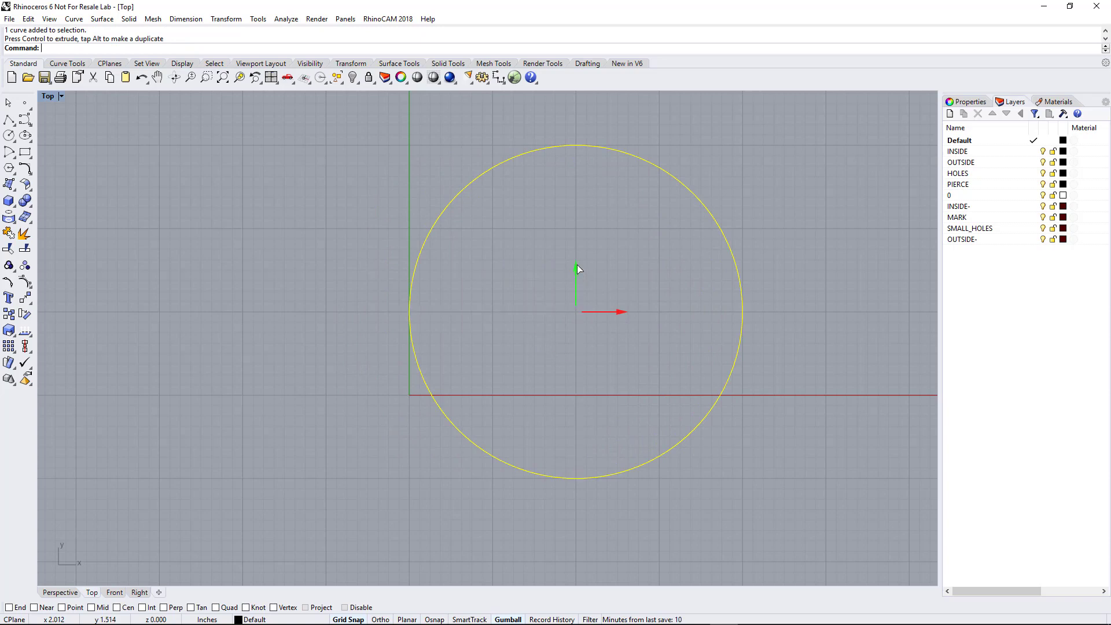
pyautogui.moveTo(577, 269); pyautogui.dragTo(578, 186)
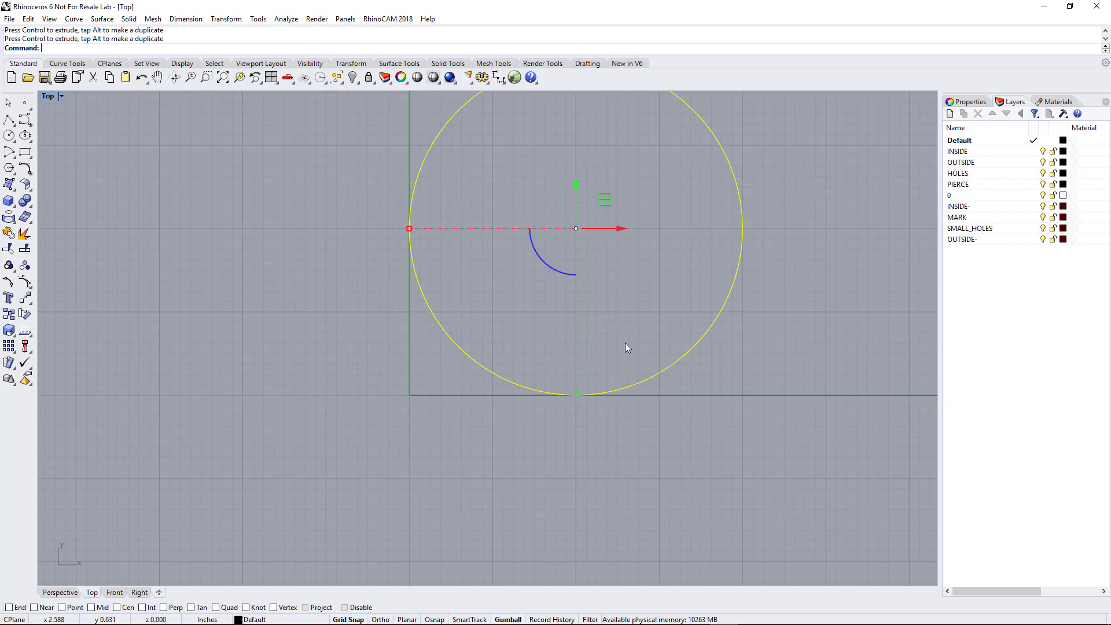
# Show all four viewports and move the circle up along Z and sideways along X in the Perspective view
pyautogui.click(271, 77)
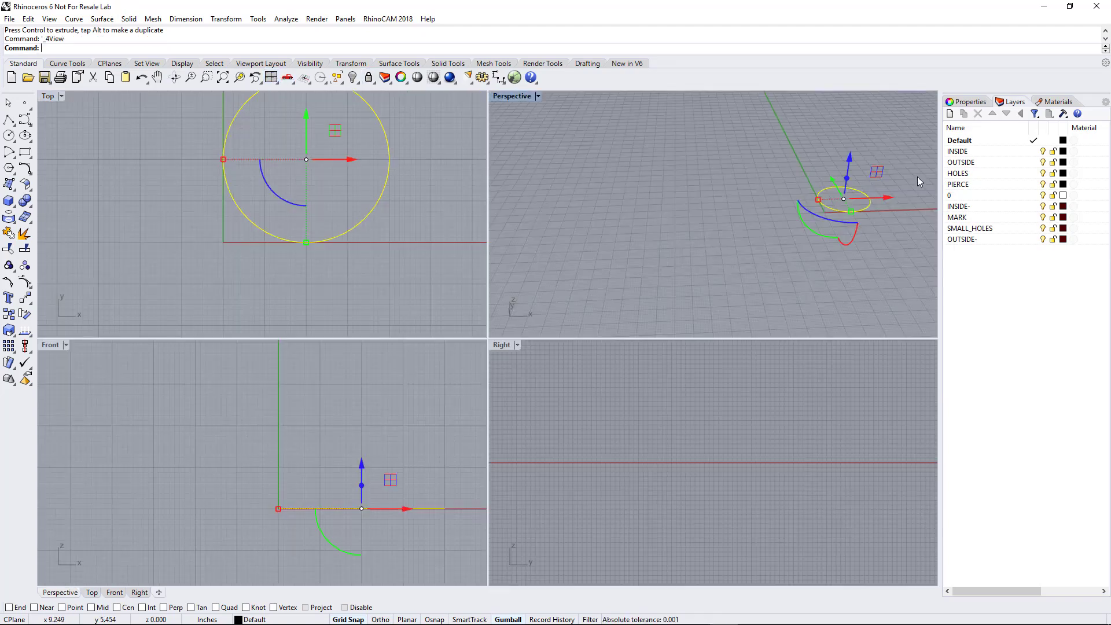
pyautogui.scroll(3, 918, 176)
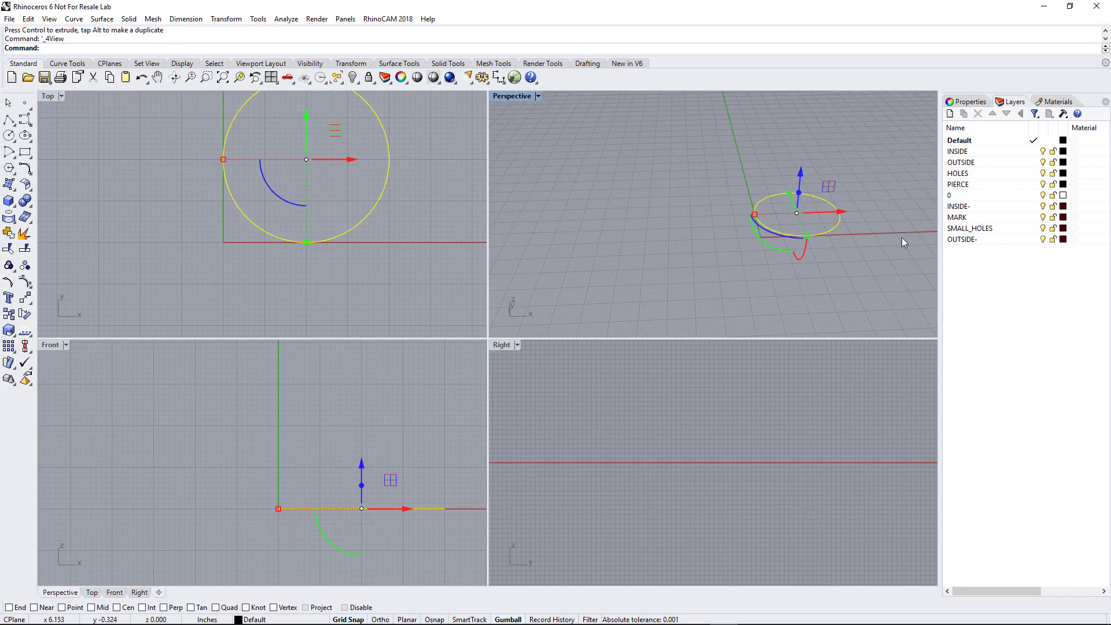
pyautogui.moveTo(902, 238); pyautogui.dragTo(905, 238, button='right')
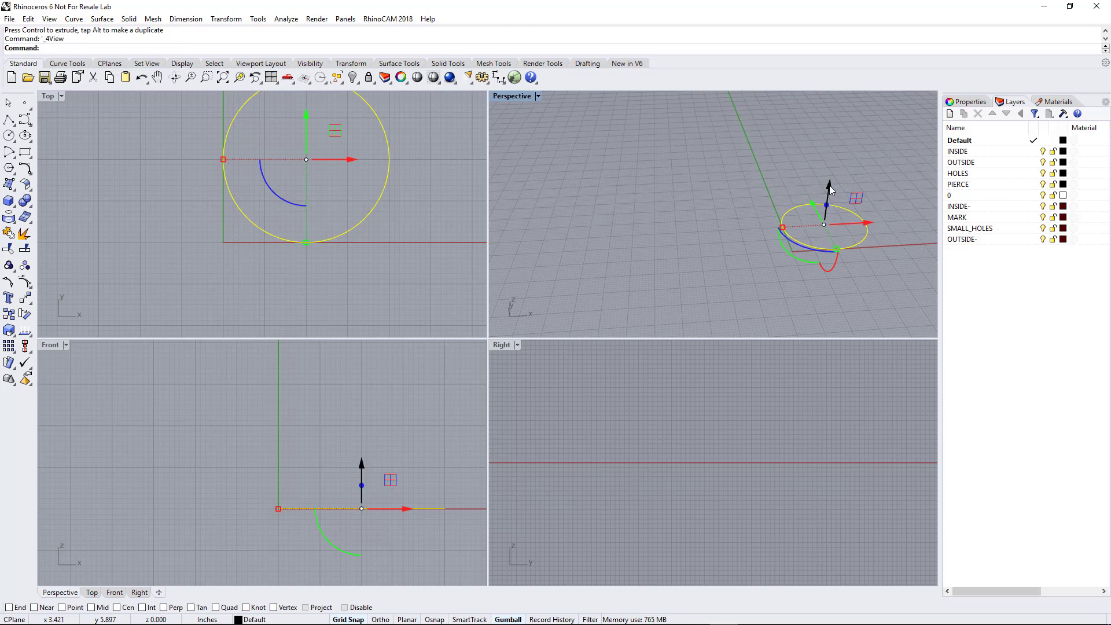
pyautogui.moveTo(830, 189)
pyautogui.mouseDown()
pyautogui.moveTo(845, 106)
pyautogui.moveTo(848, 186)
pyautogui.moveTo(849, 131)
pyautogui.moveTo(847, 176)
pyautogui.mouseUp()
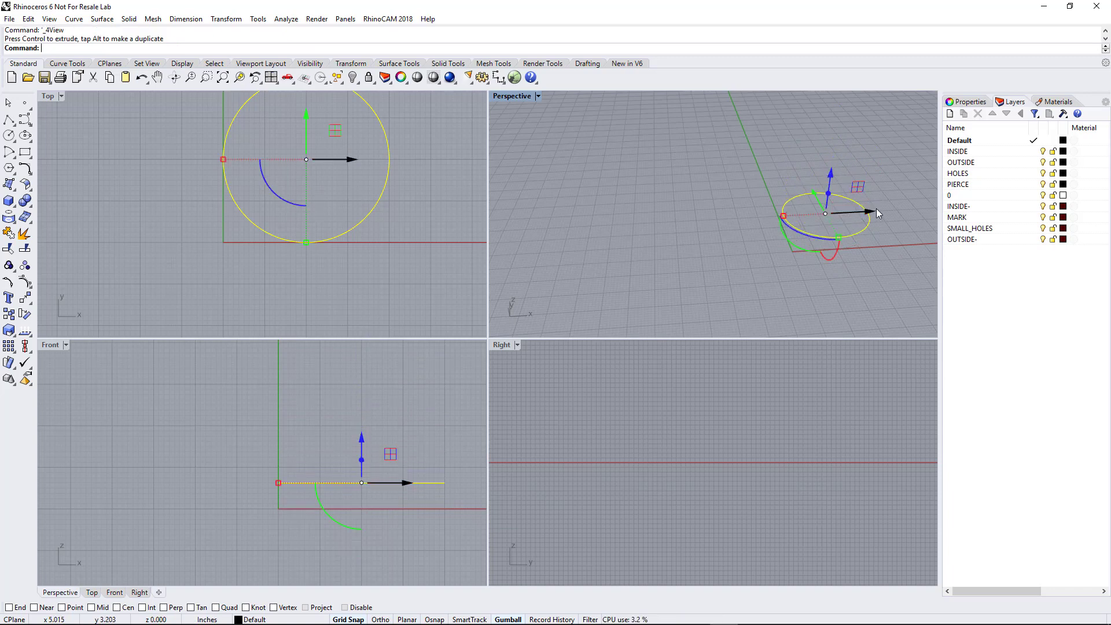
pyautogui.moveTo(871, 216); pyautogui.dragTo(835, 212)
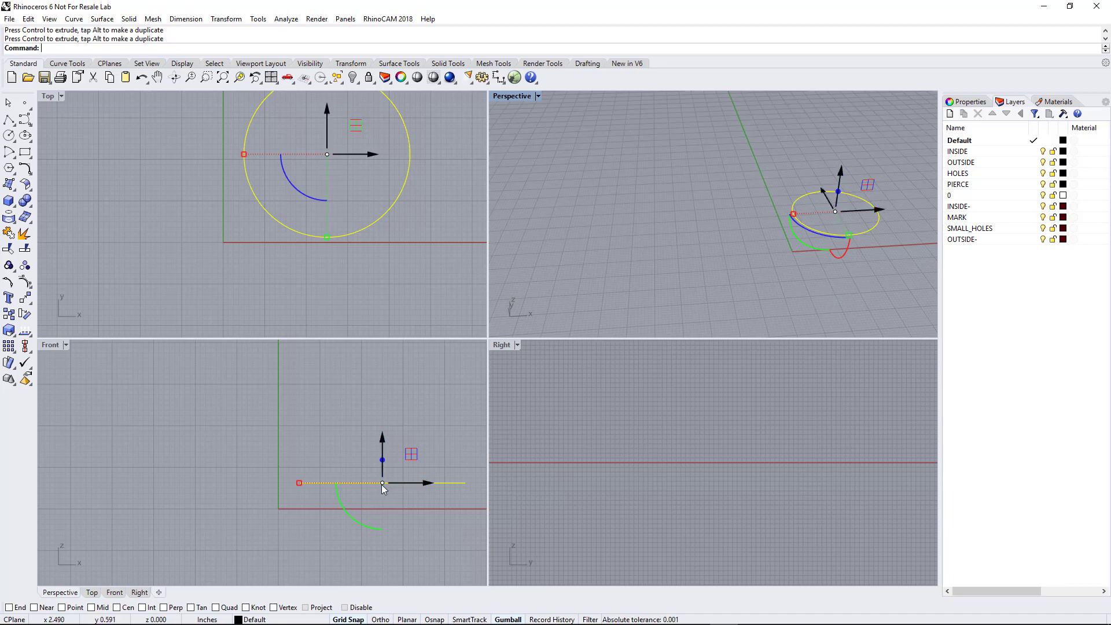
# Return the circle to the base plane in the Front view, and snap its center to 2,2 in the maximized Top view
pyautogui.moveTo(382, 482); pyautogui.dragTo(362, 508)
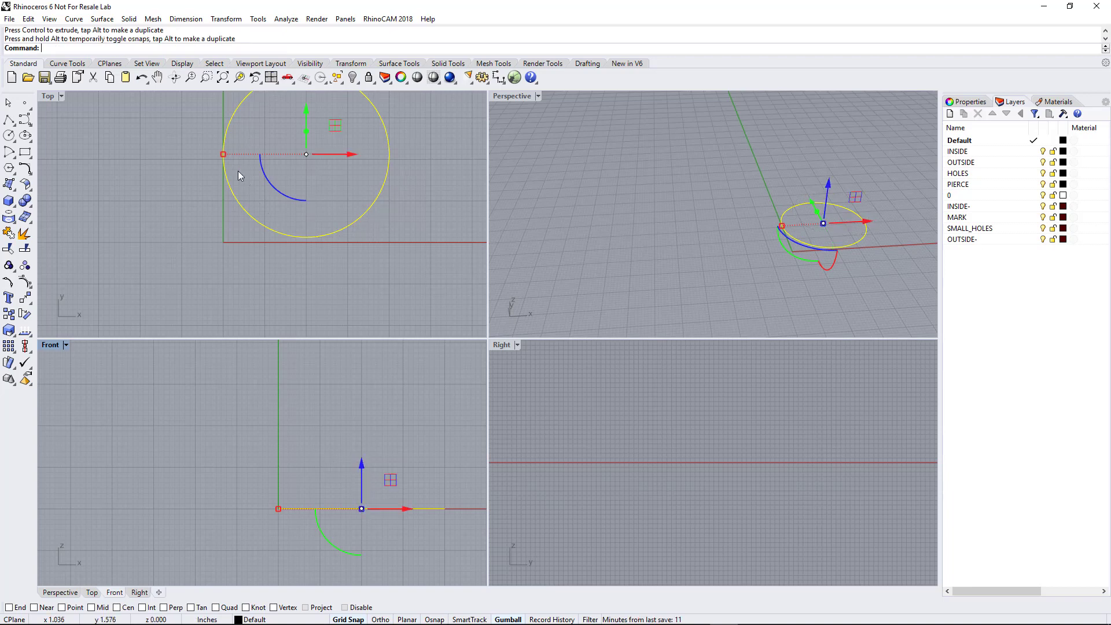
pyautogui.doubleClick(48, 97)
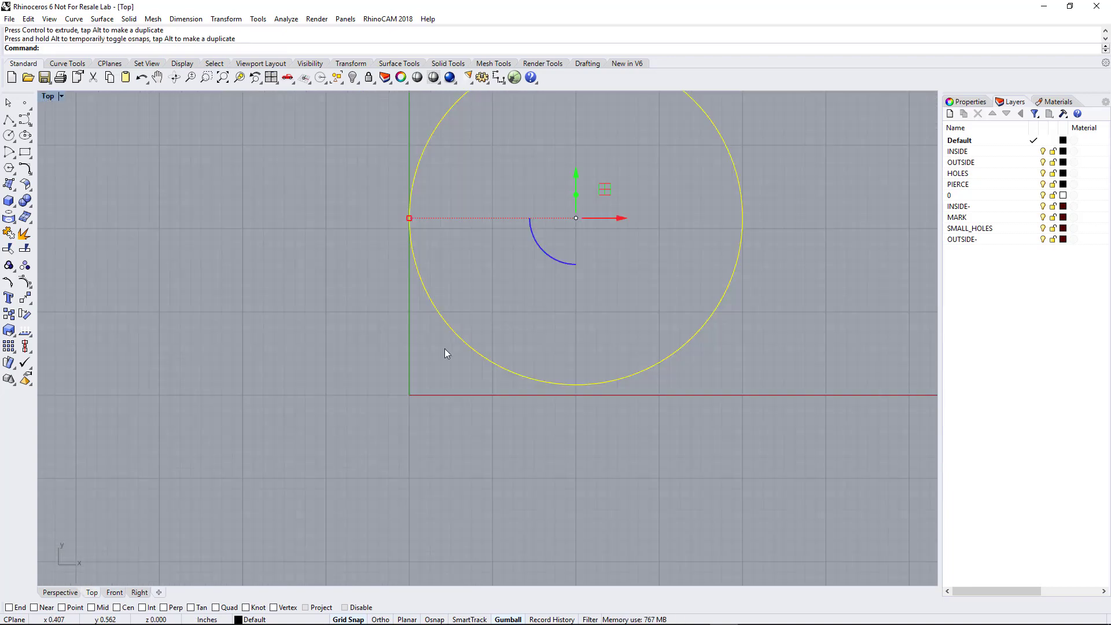
pyautogui.moveTo(575, 222)
pyautogui.mouseDown()
pyautogui.moveTo(576, 199)
pyautogui.moveTo(575, 228)
pyautogui.mouseUp()
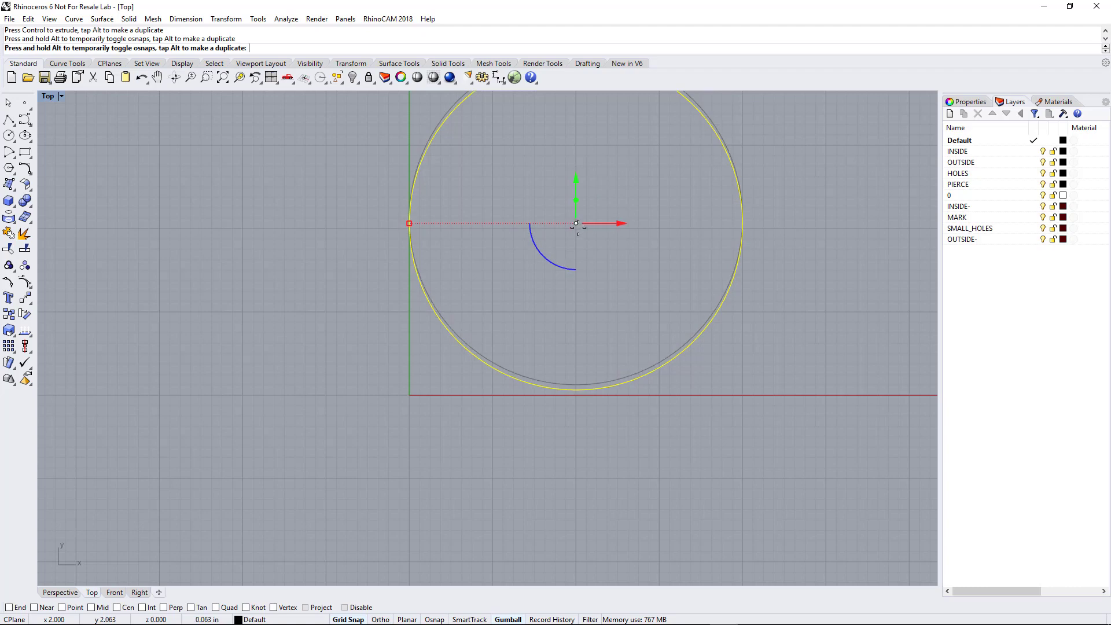
pyautogui.scroll(-3, 563, 458)
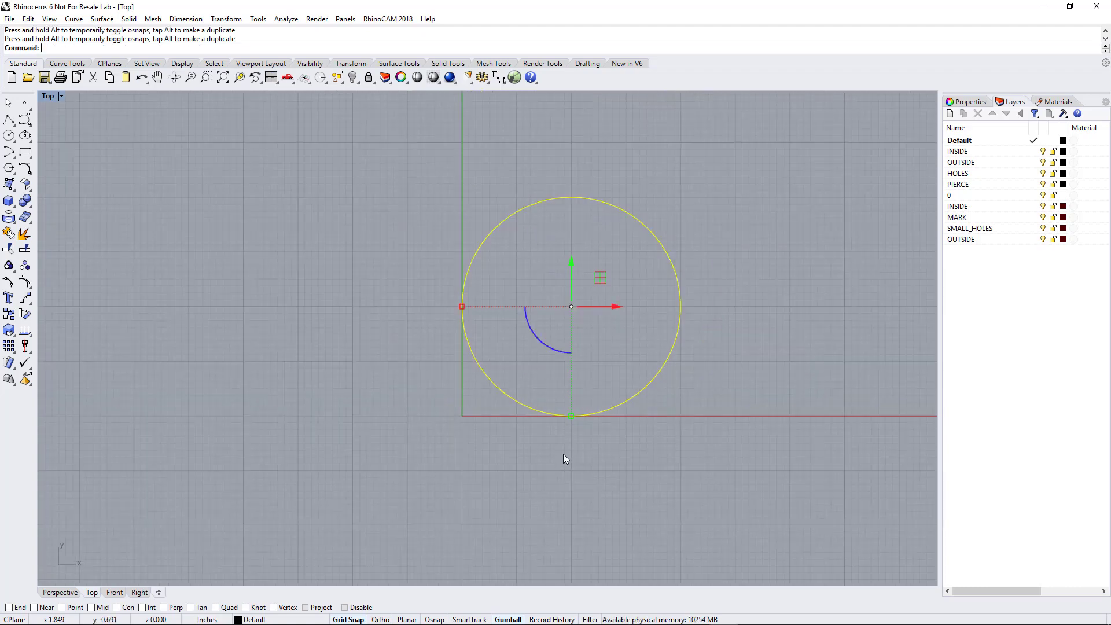
pyautogui.scroll(-1, 564, 454)
pyautogui.scroll(3, 566, 452)
pyautogui.click(566, 456)
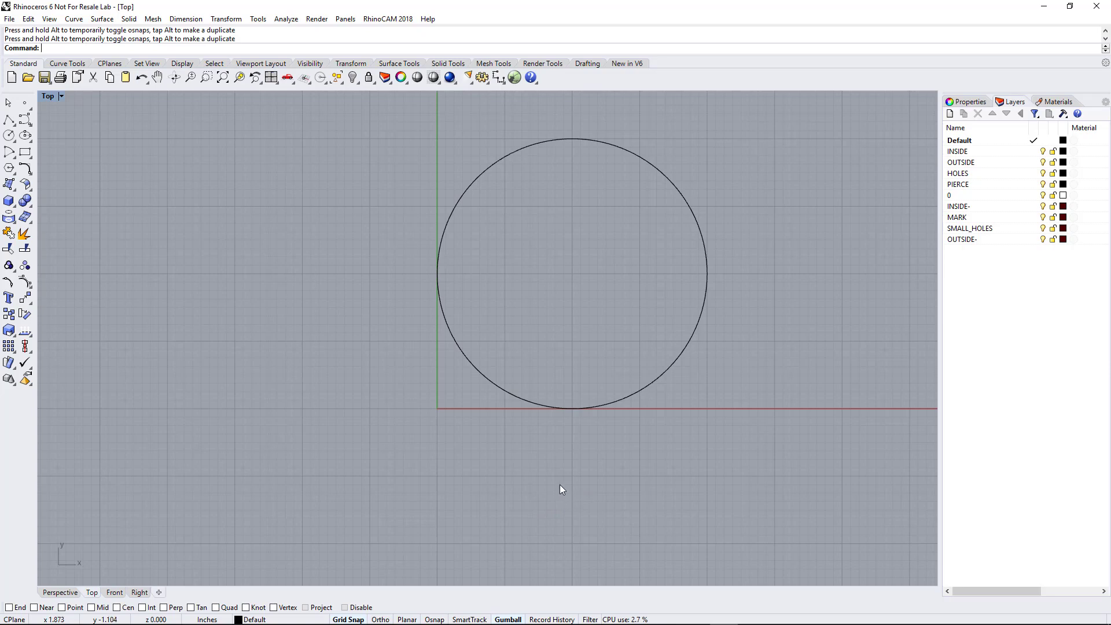
# Disable Grid Snap and move the circle freely up and away from the two axes
pyautogui.click(354, 620)
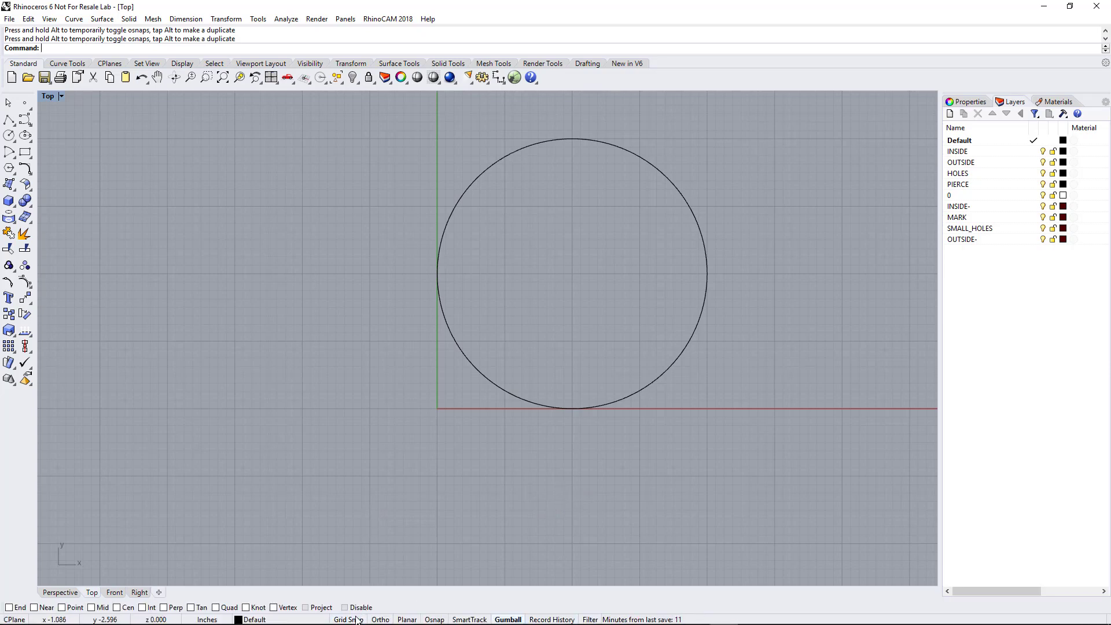
pyautogui.click(585, 407)
pyautogui.moveTo(571, 273); pyautogui.dragTo(590, 253)
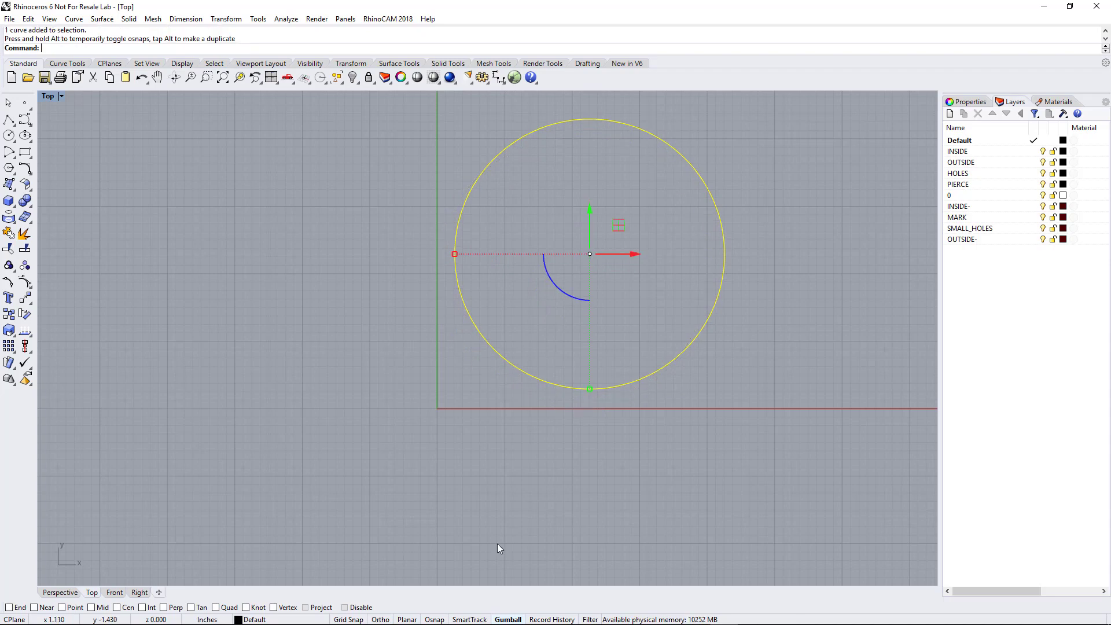
# Re-enable Grid Snap and move the circle's center back to the grid point at 2,2
pyautogui.click(359, 619)
pyautogui.moveTo(590, 255); pyautogui.dragTo(573, 273)
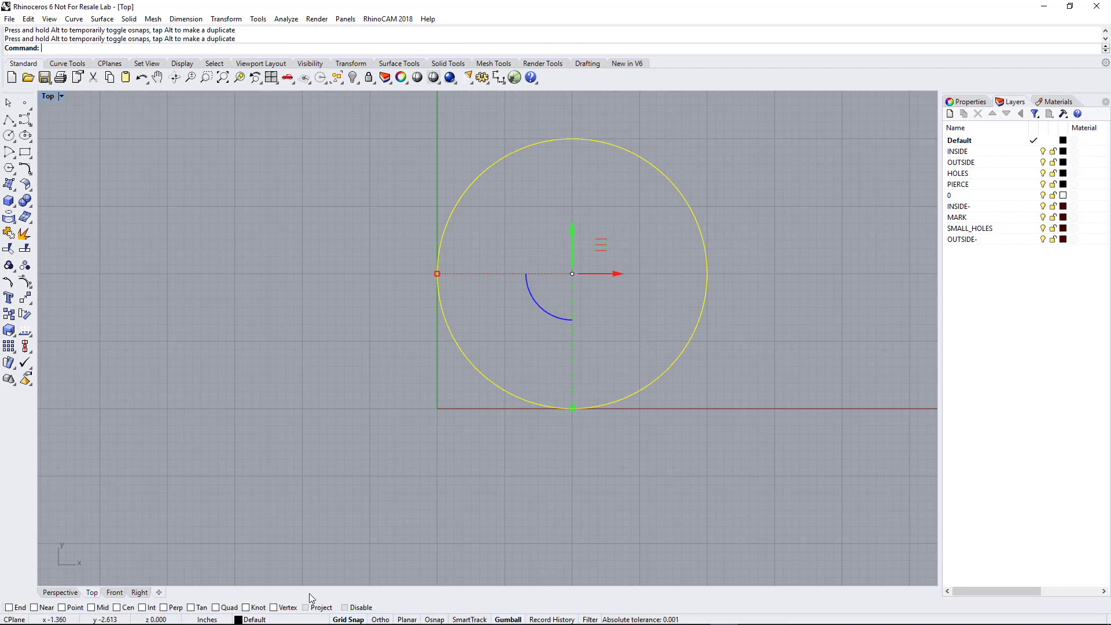
pyautogui.click(510, 444)
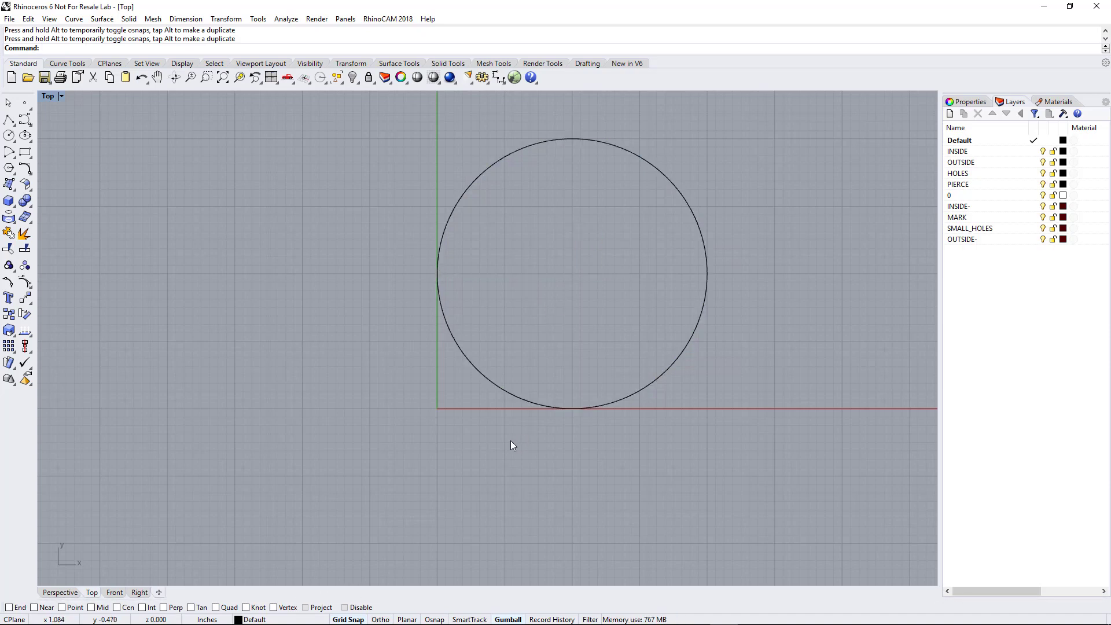
# Enable the Center object snap and draw a 2-inch diameter circle concentric with the existing 4-inch circle
pyautogui.click(435, 619)
pyautogui.click(435, 619)
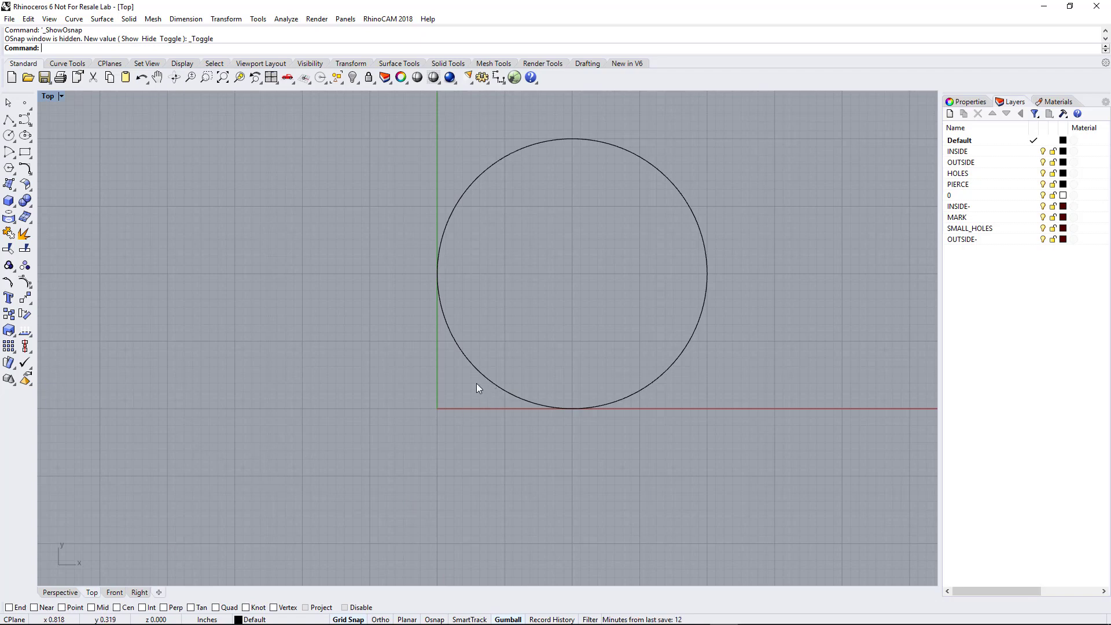
pyautogui.click(9, 137)
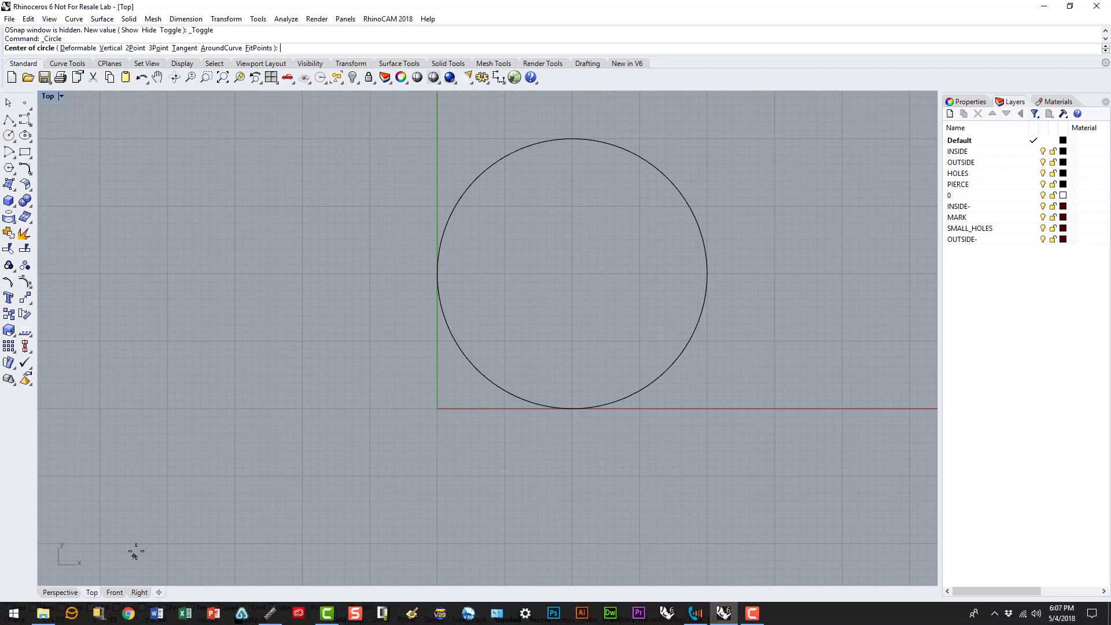
pyautogui.click(121, 606)
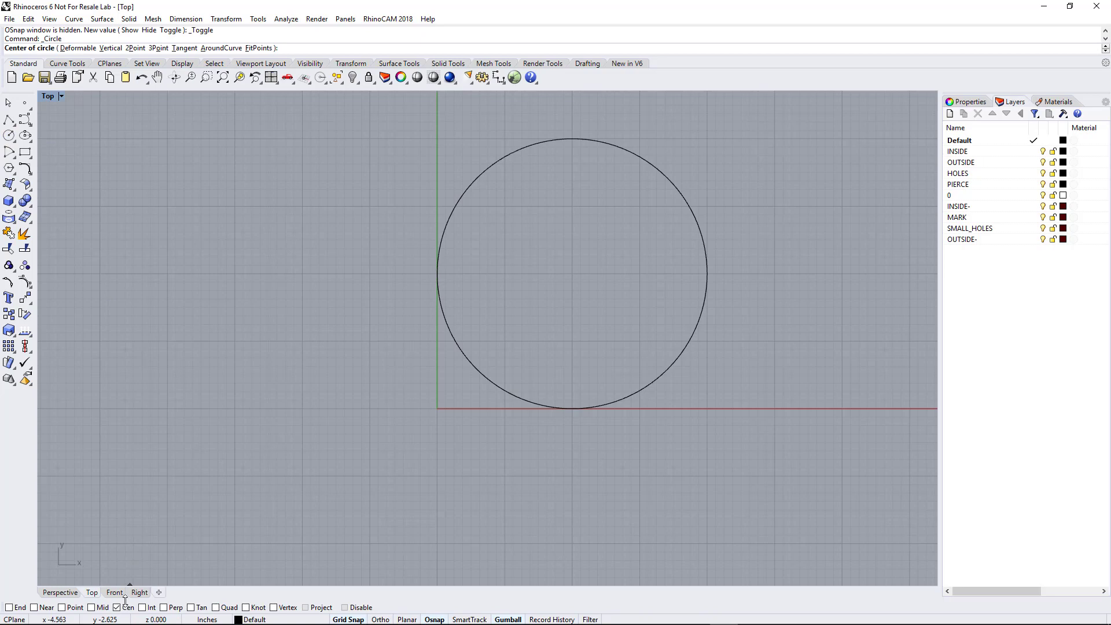
pyautogui.click(524, 405)
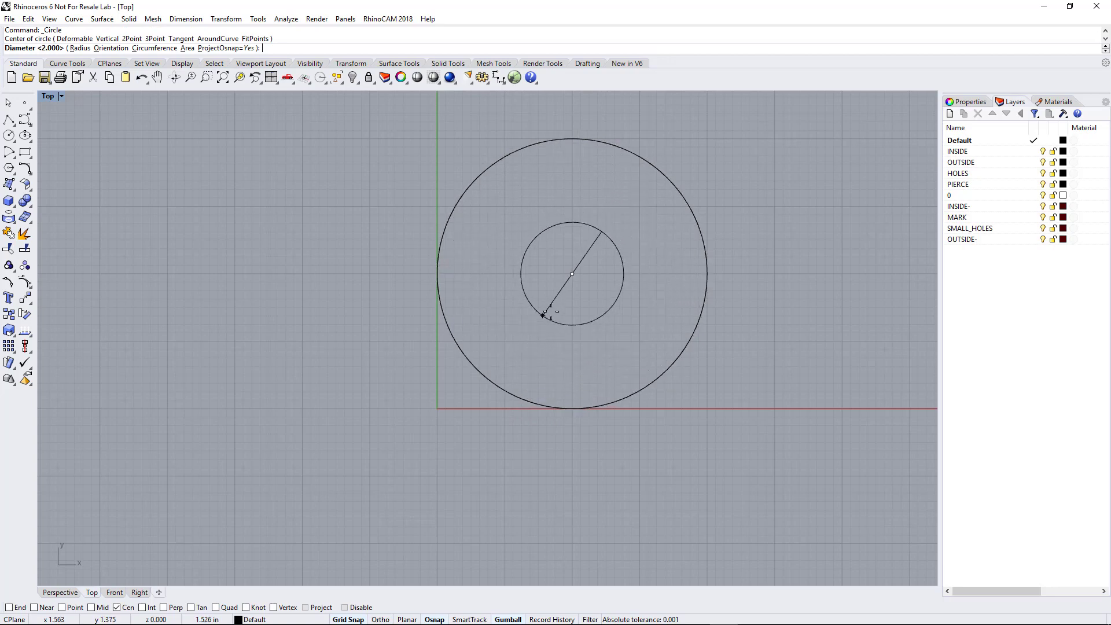
pyautogui.click(573, 342)
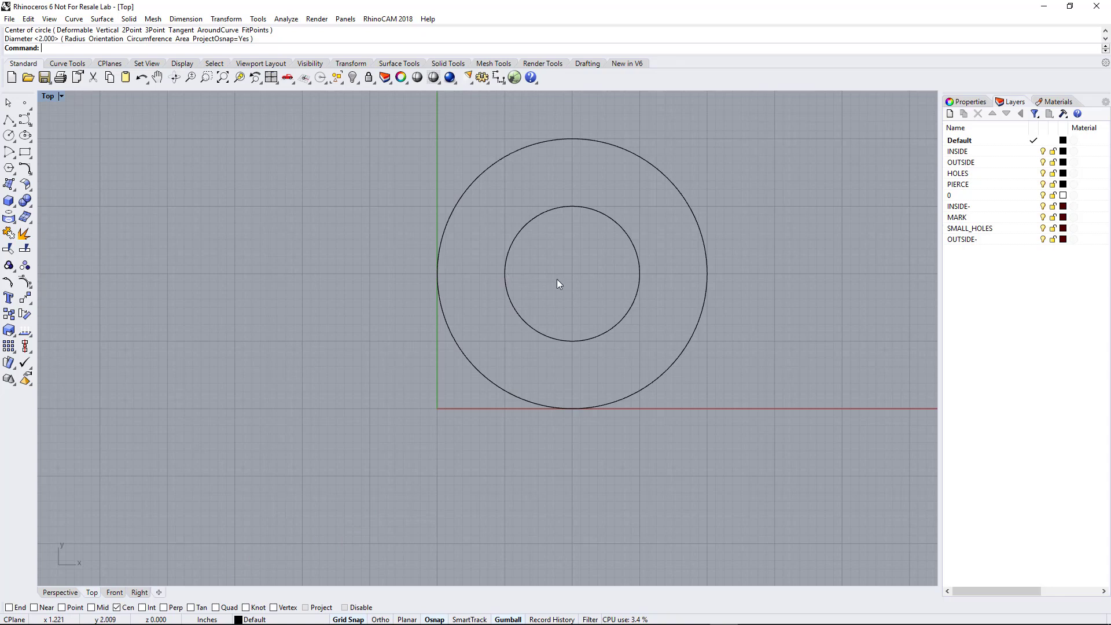
# Replace the Center object snap with Quad and draw a vertical line between the upper and lower quadrants of the inner circle
pyautogui.click(216, 608)
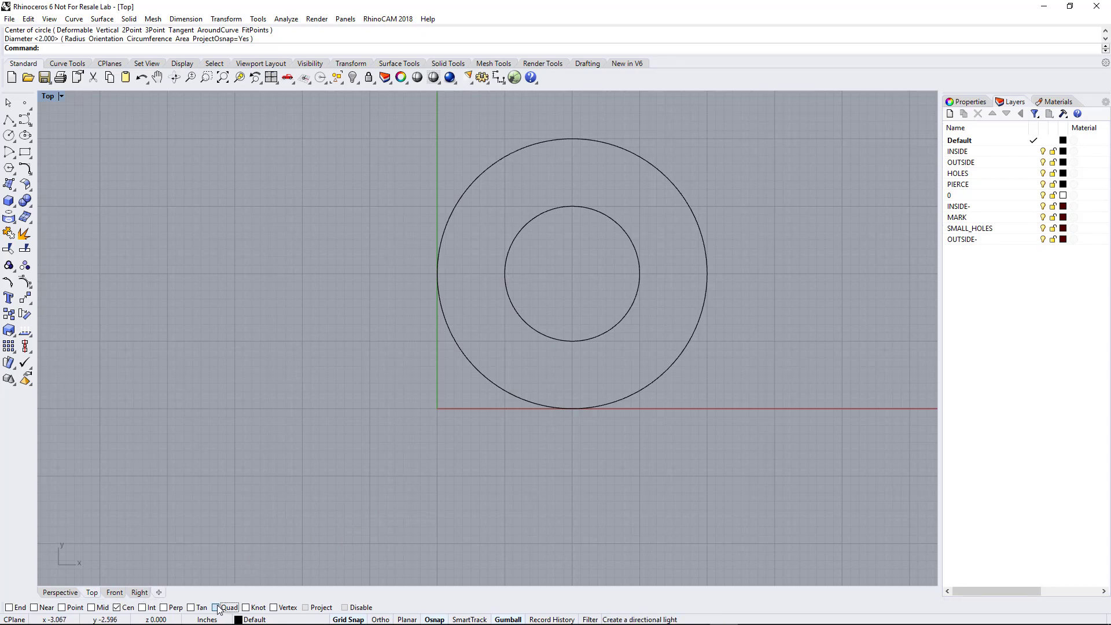
pyautogui.click(116, 608)
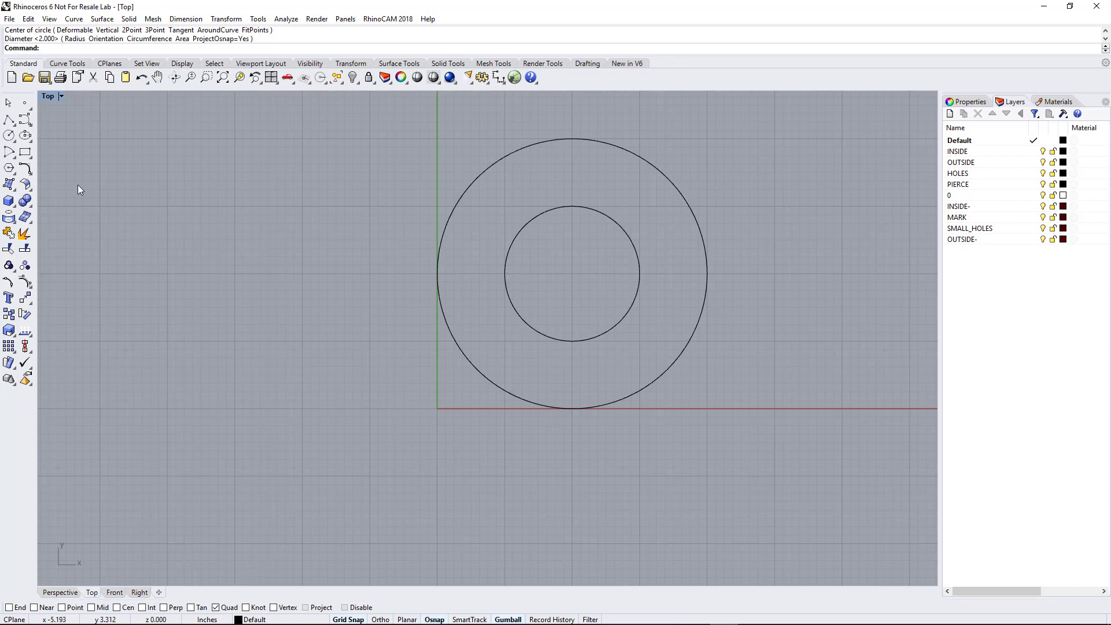
pyautogui.click(9, 119)
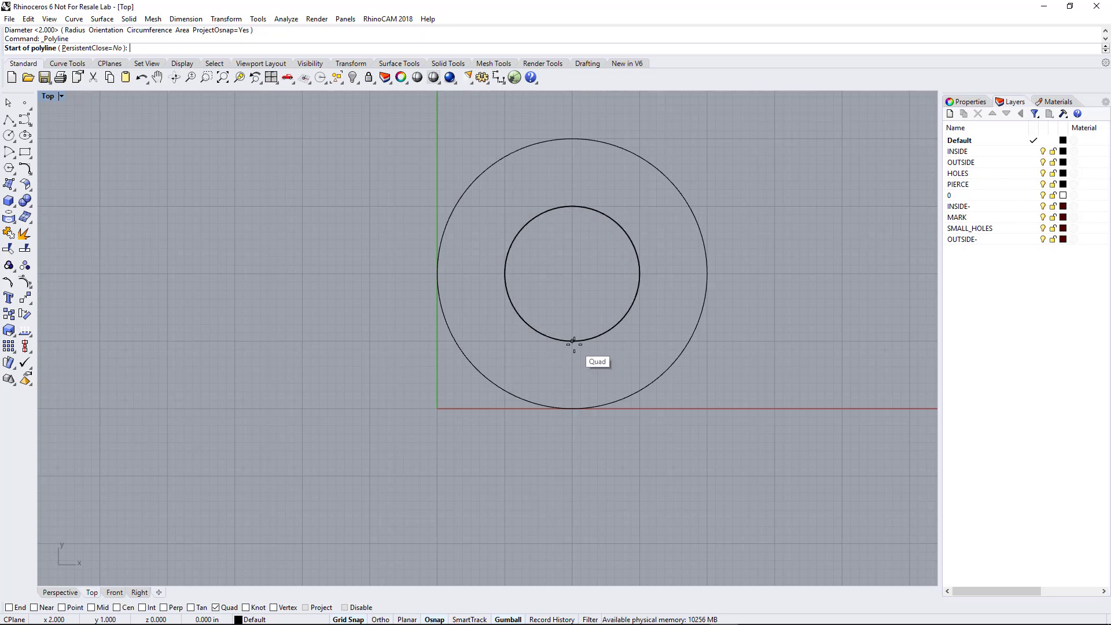
pyautogui.click(572, 206)
pyautogui.click(572, 342)
pyautogui.press('Return')
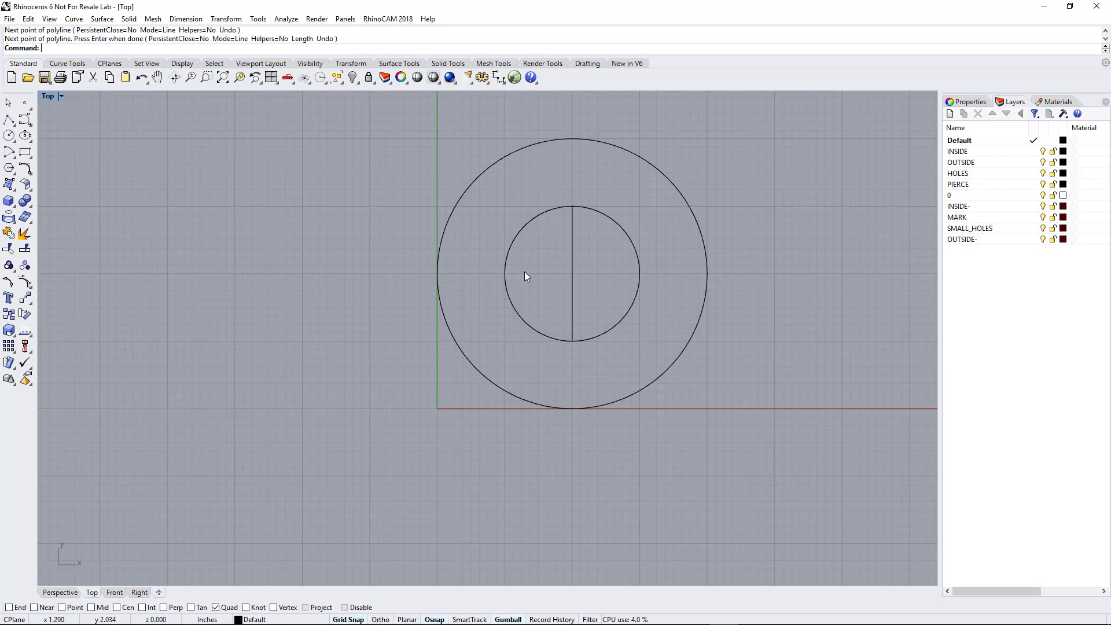
# Draw a horizontal line across the inner circle from its left quadrant to its right quadrant
pyautogui.press('Return')
pyautogui.click(504, 274)
pyautogui.click(639, 274)
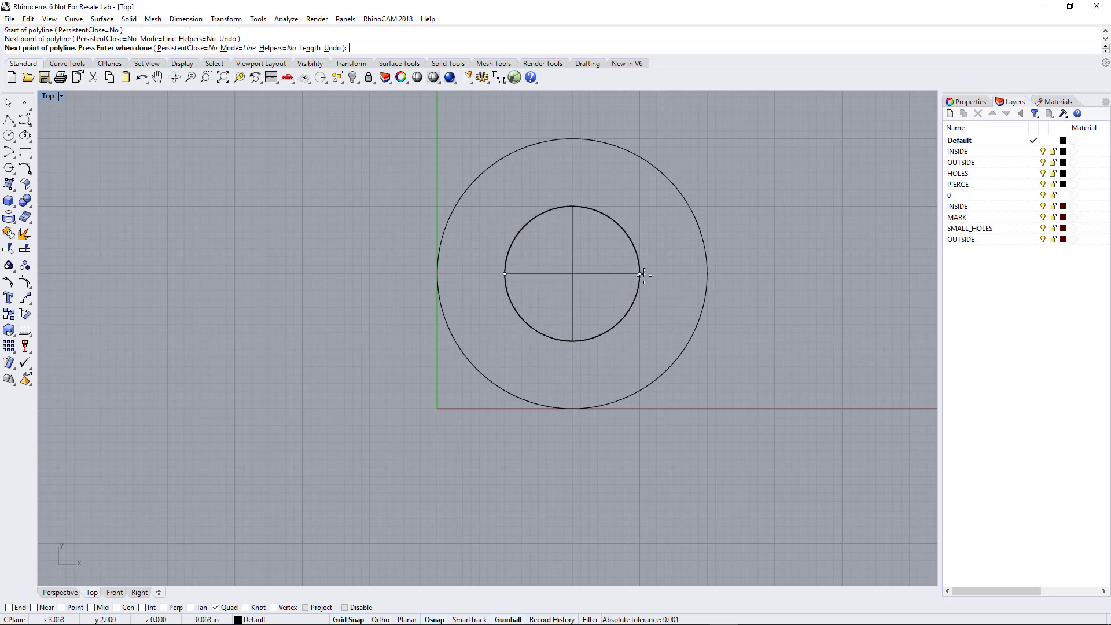
pyautogui.press('Return')
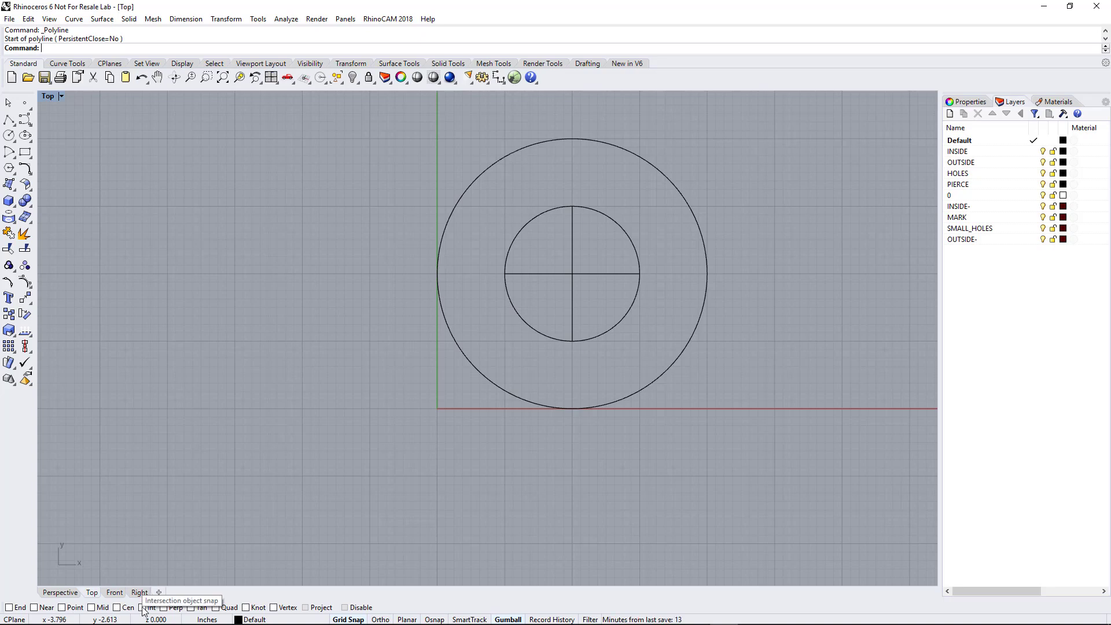
# Enable the Intersection object snap and draw a short line sloping down to the right in the empty area left of the circles
pyautogui.click(142, 607)
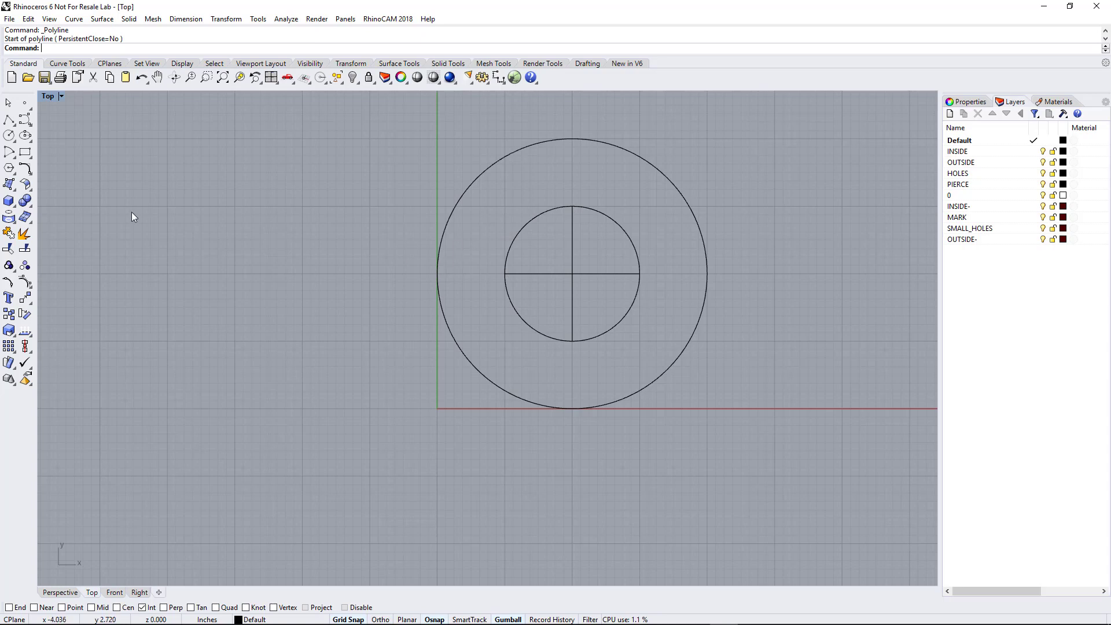
pyautogui.click(12, 120)
pyautogui.click(323, 257)
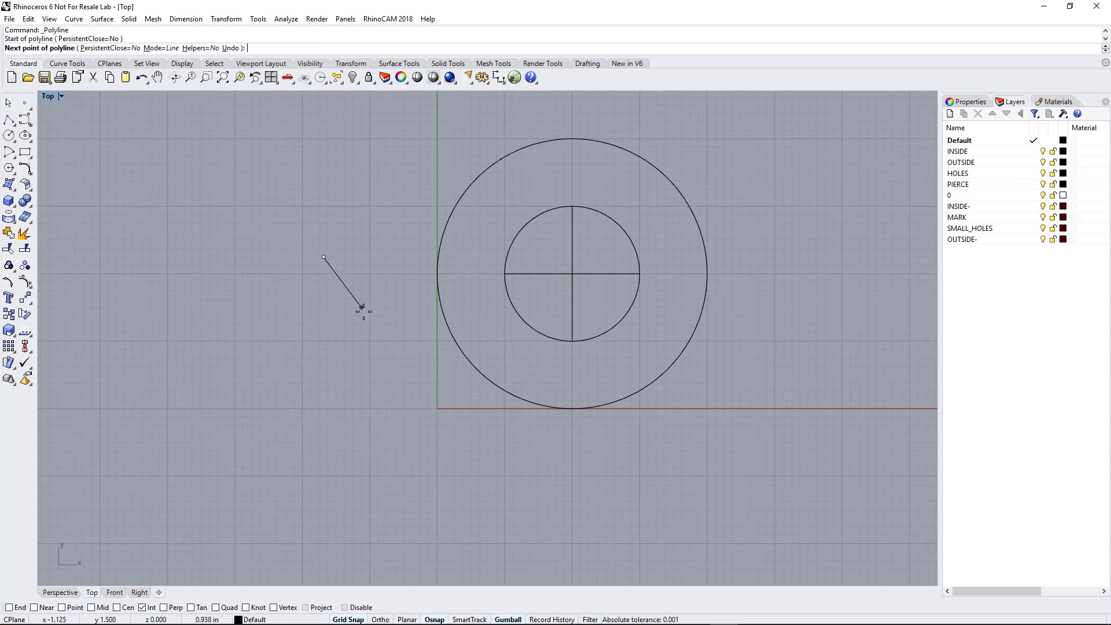
pyautogui.click(374, 328)
pyautogui.press('Return')
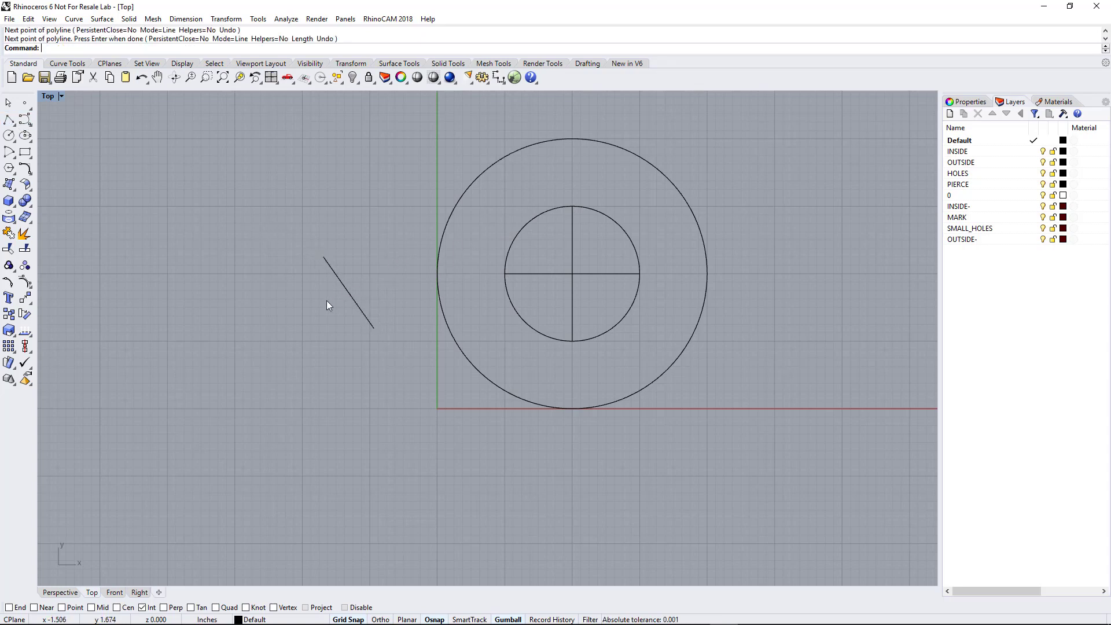
# Draw a second line crossing the sloping one, rising to the right and ending at about -0.44,2
pyautogui.press('Return')
pyautogui.click(310, 312)
pyautogui.click(408, 274)
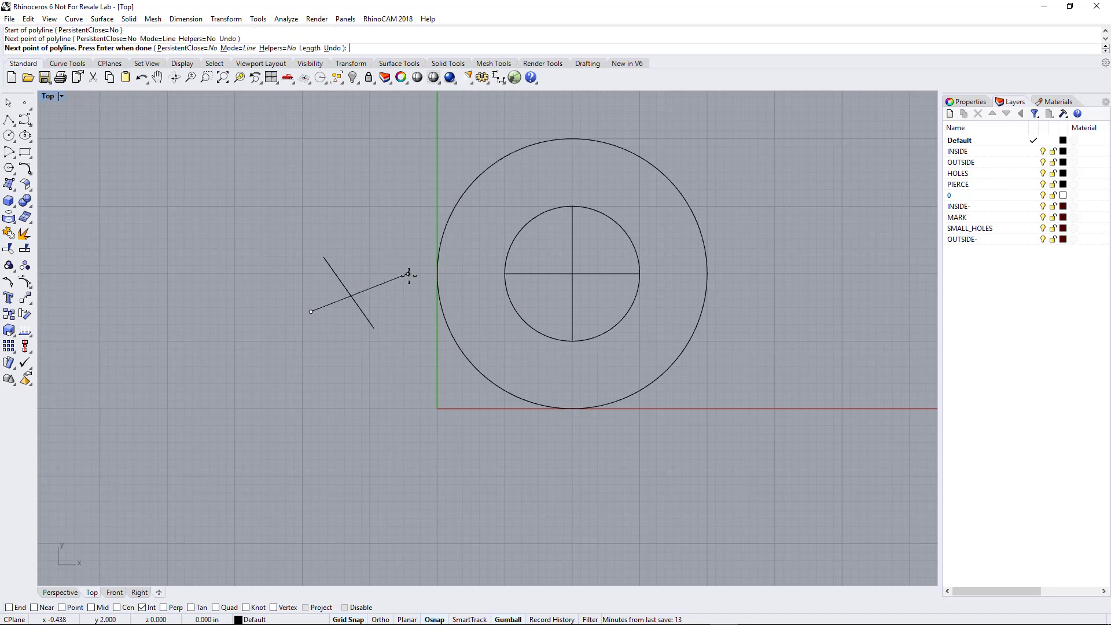
pyautogui.press('Return')
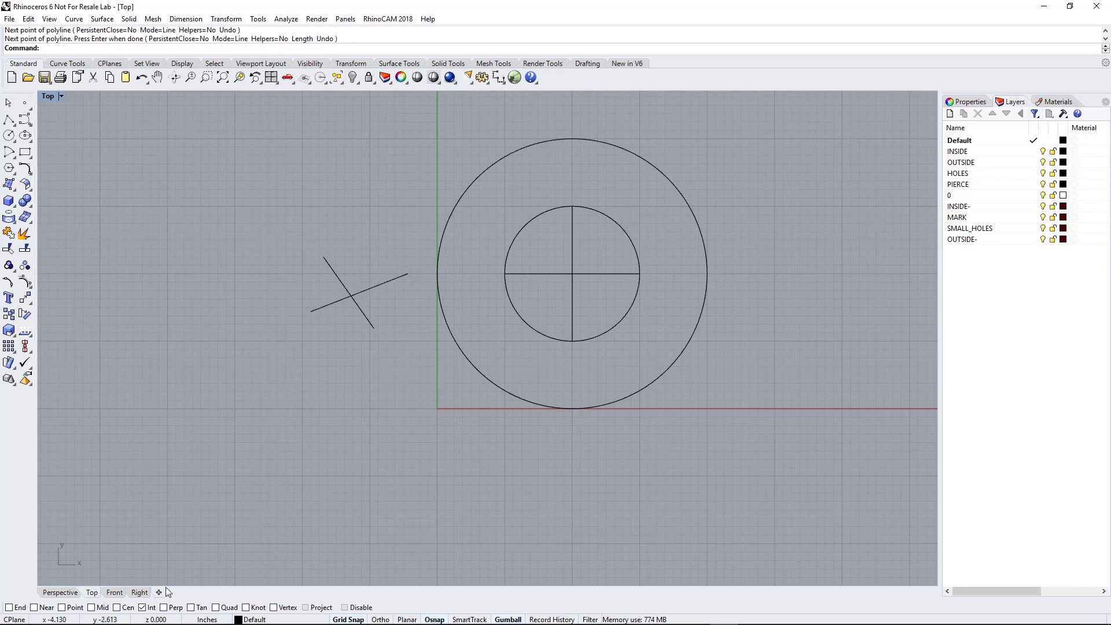
# Draw a short, nearly vertical line upward from the intersection of the two crossing lines
pyautogui.click(9, 119)
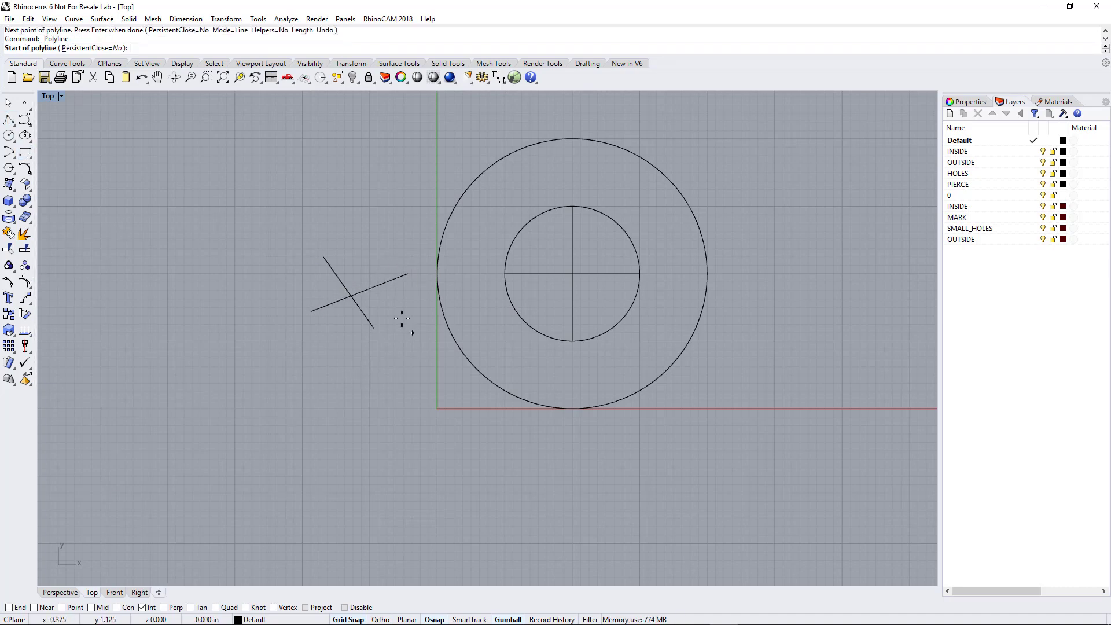
pyautogui.click(351, 296)
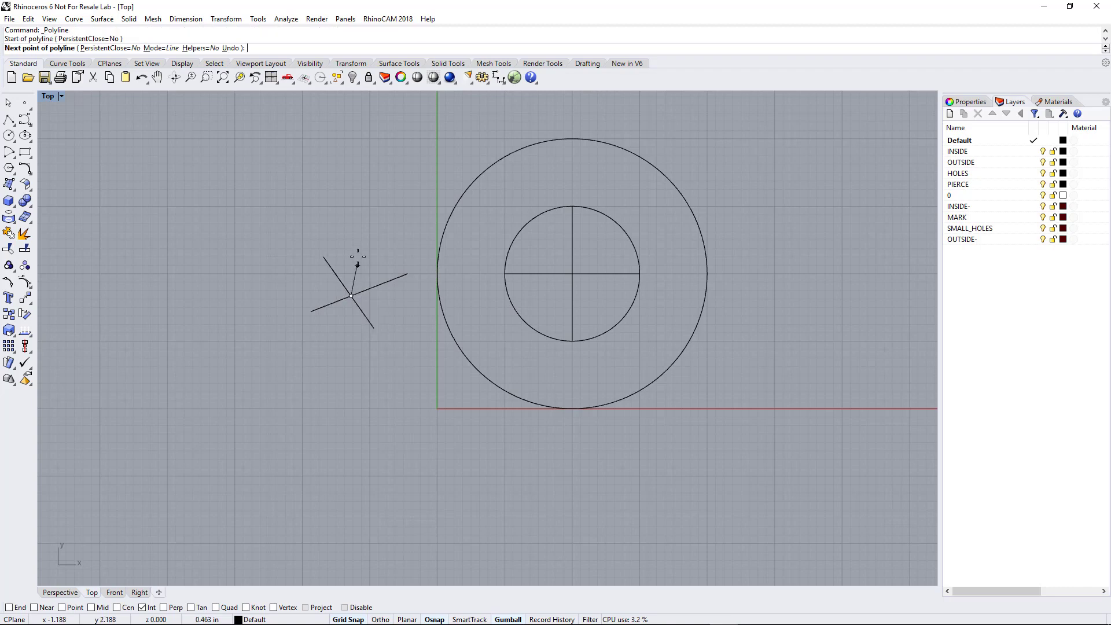
pyautogui.click(357, 236)
pyautogui.press('Return')
# Enable the Mid object snap and draw a line from the nearly vertical line's midpoint to about -0.63,2.31
pyautogui.press('Return')
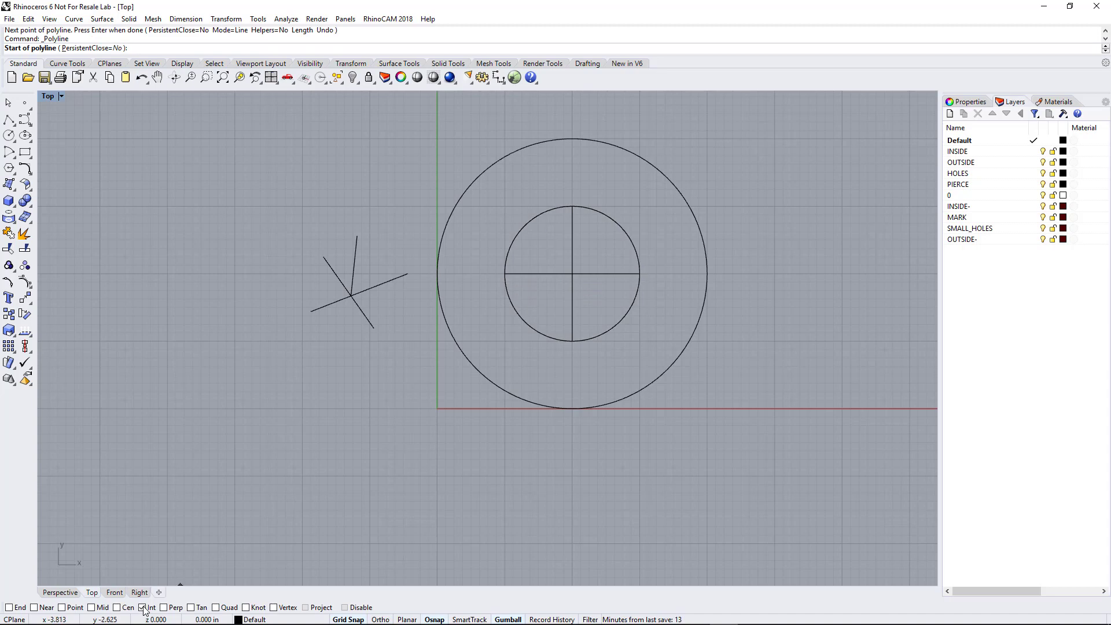
pyautogui.click(92, 607)
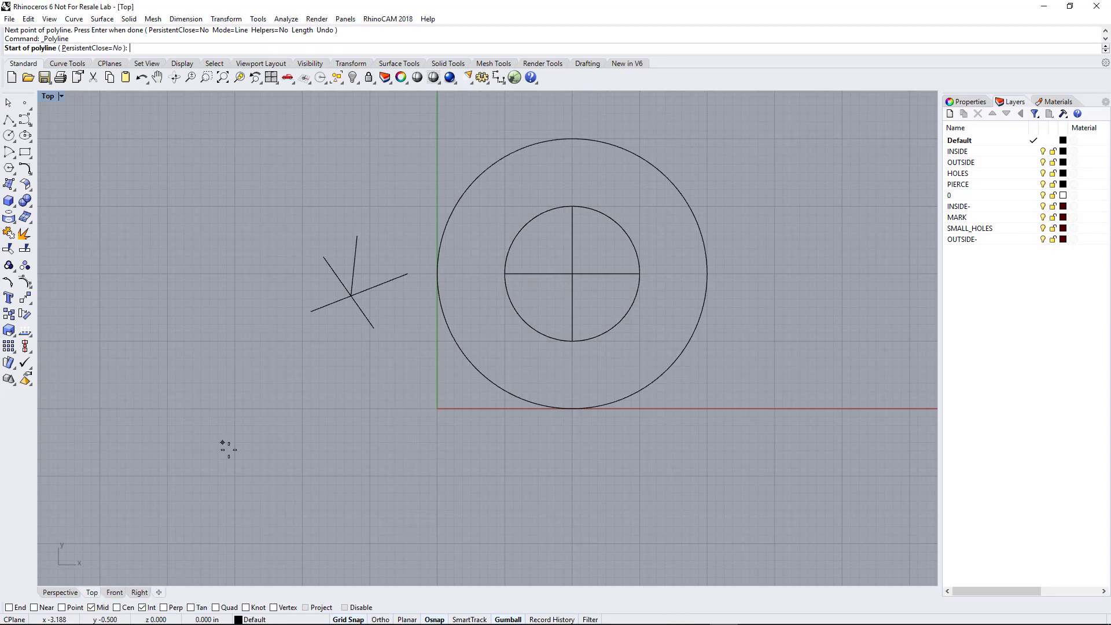
pyautogui.click(354, 265)
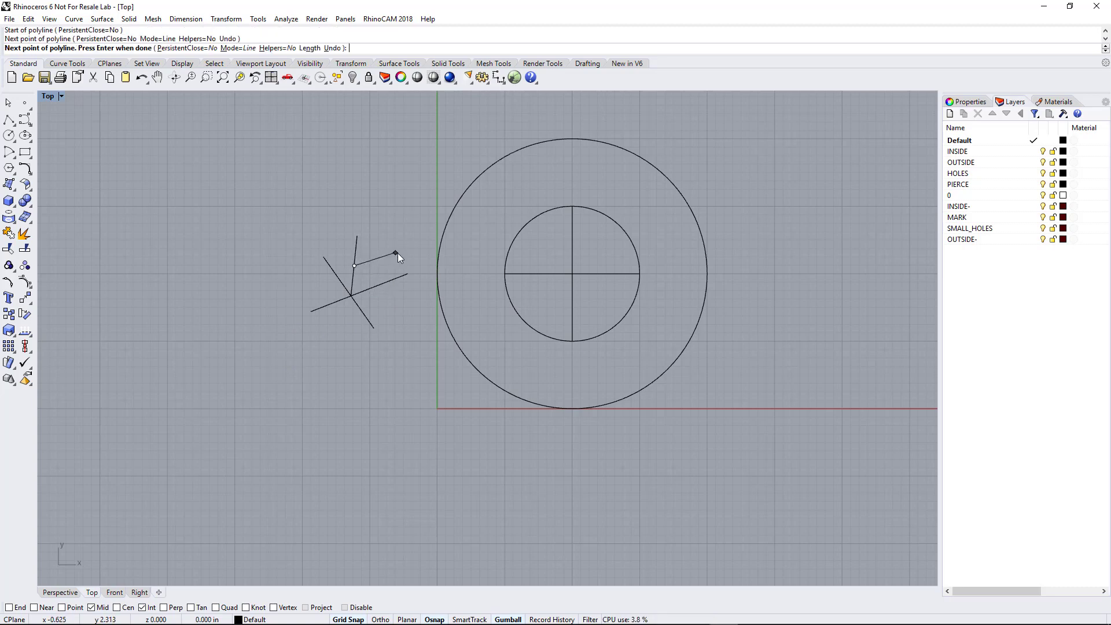
pyautogui.press('Return')
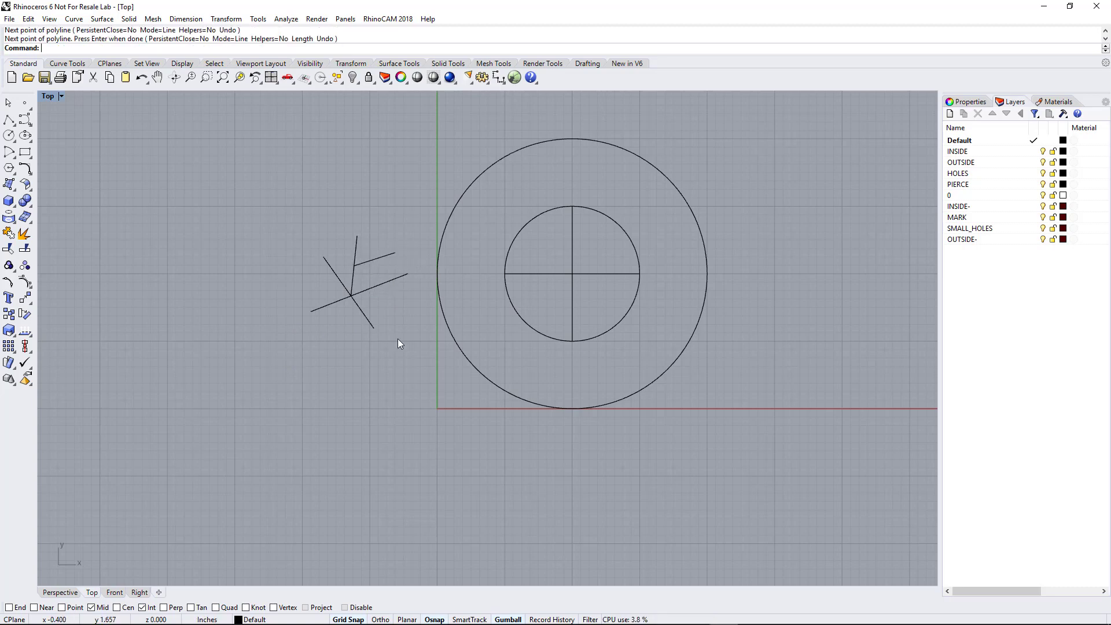
# Place a point object above the crossing lines, and replace the Mid object snap with Point for a new polyline
pyautogui.click(101, 609)
pyautogui.click(24, 102)
pyautogui.click(306, 163)
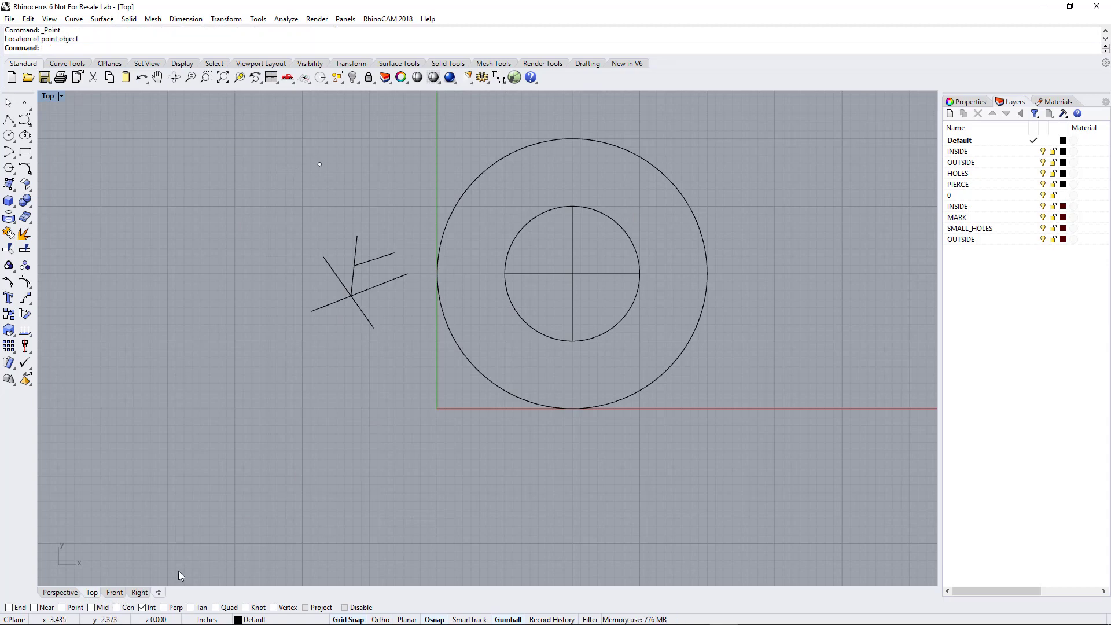
pyautogui.click(62, 607)
pyautogui.click(25, 121)
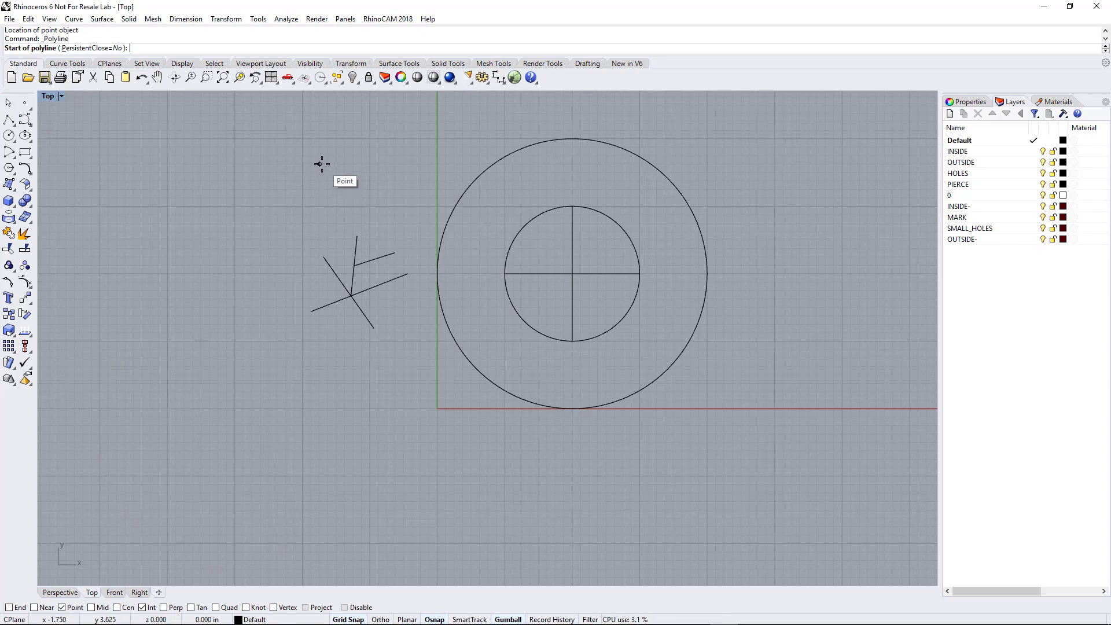
# Replace the Point object snap with Near and draw a line from the outer circle's lower-left edge to about -0.81,-0.06
pyautogui.click(40, 608)
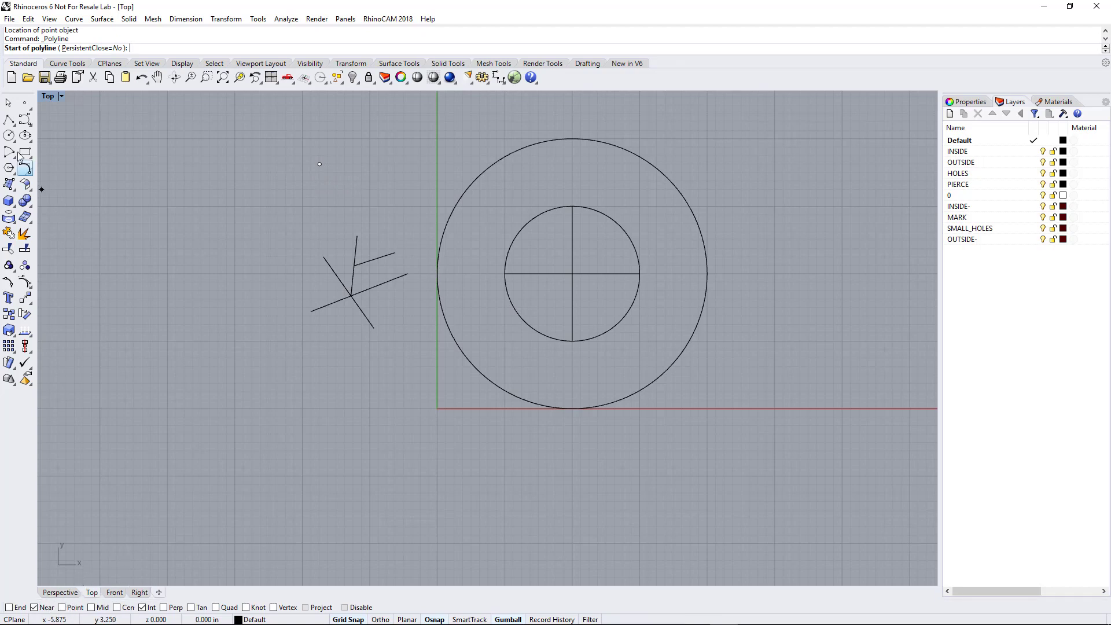
pyautogui.click(7, 120)
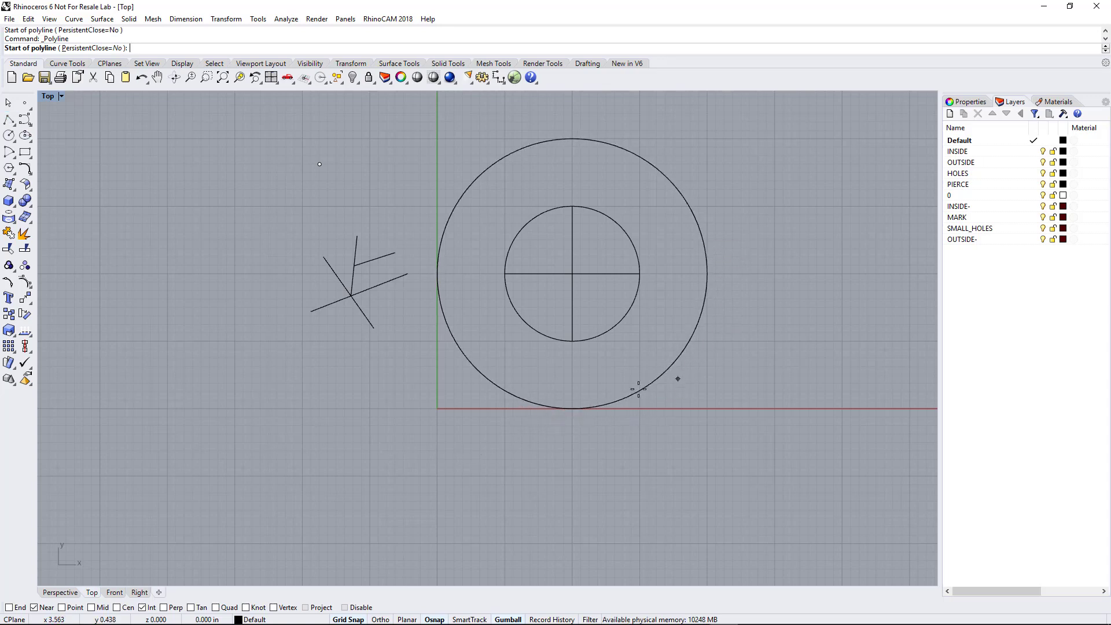
pyautogui.click(461, 352)
pyautogui.click(382, 413)
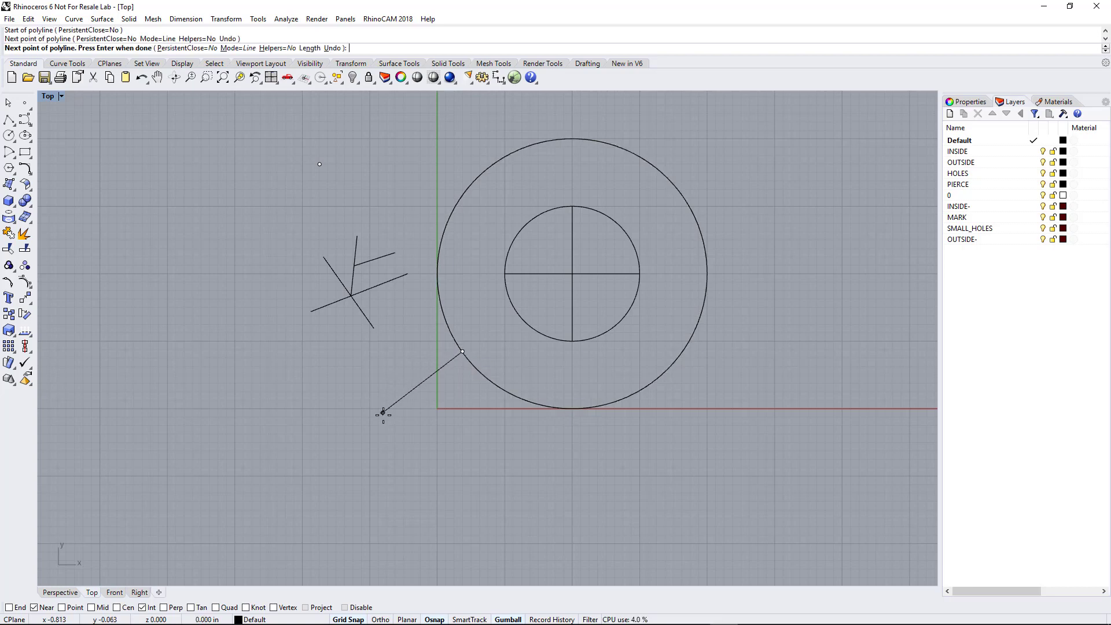
pyautogui.press('Return')
# Replace the Near object snap with End and draw a two-segment polyline connecting the upper ends of the nearly vertical and sloping lines
pyautogui.click(10, 607)
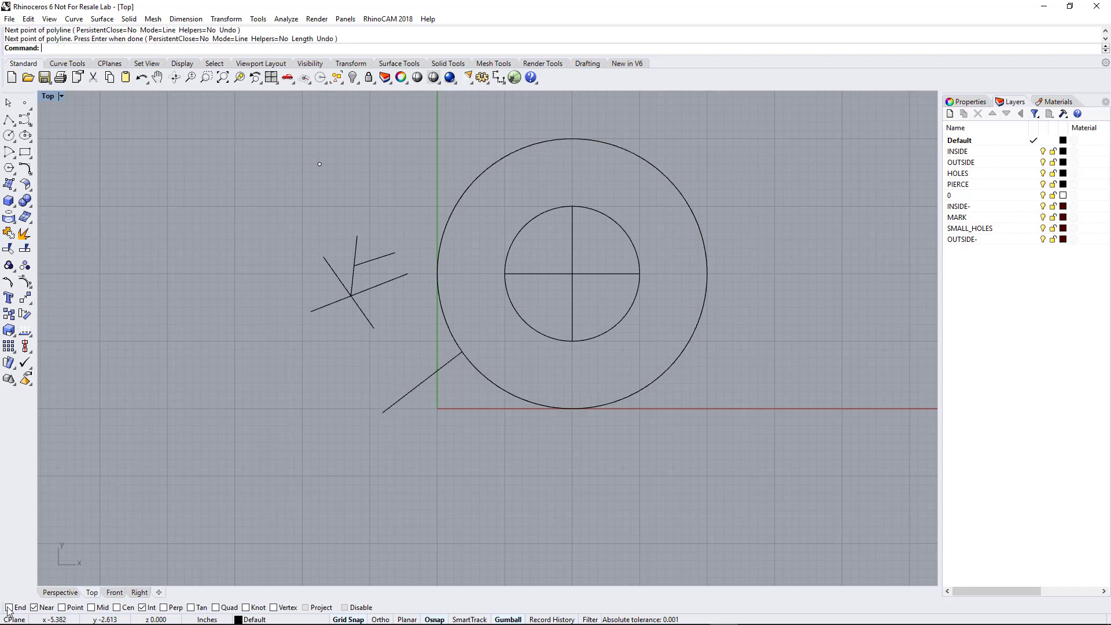
pyautogui.click(40, 605)
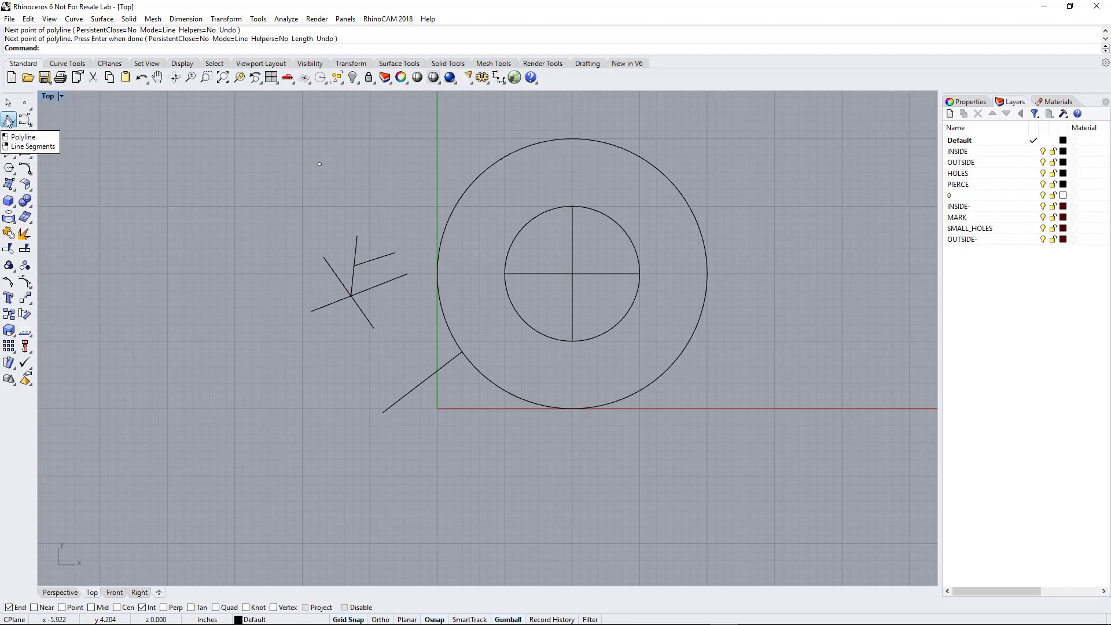
pyautogui.click(9, 119)
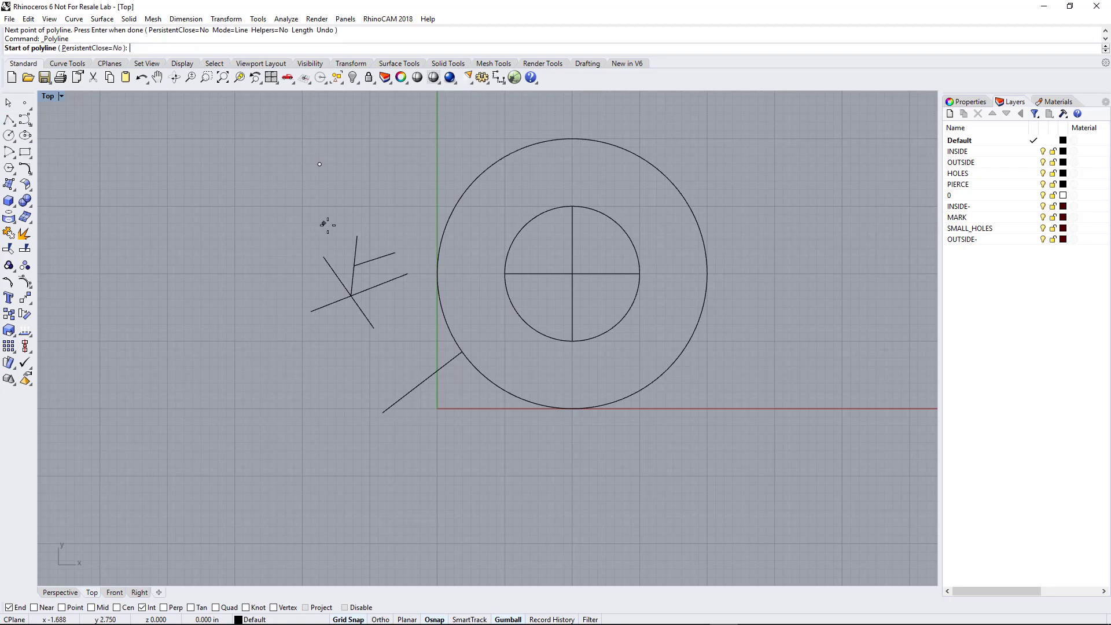
pyautogui.click(357, 236)
pyautogui.click(243, 206)
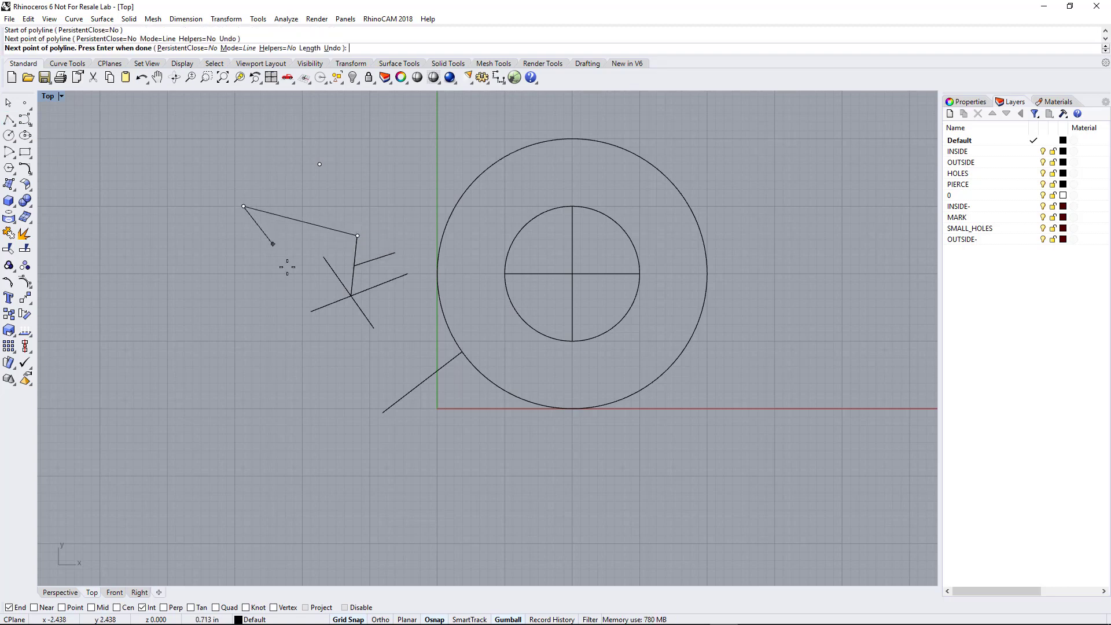
pyautogui.click(323, 257)
pyautogui.press('Return')
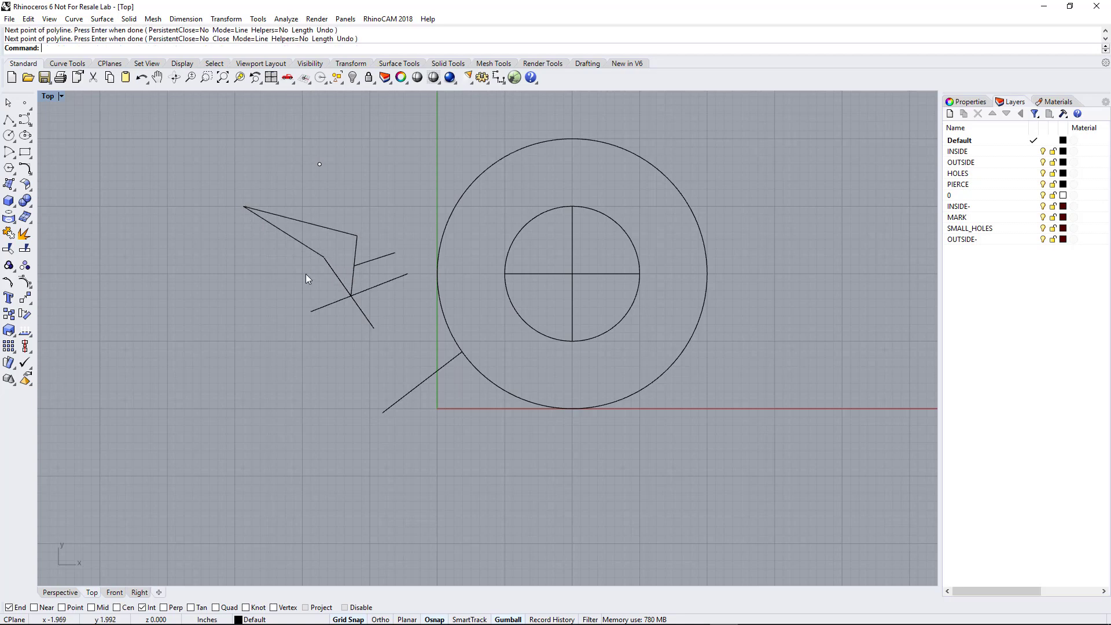
# Draw an open, S-shaped polyline of eight segments left of the circles, from about -5.25,0.94 to about 0,-0.94
pyautogui.press('Return')
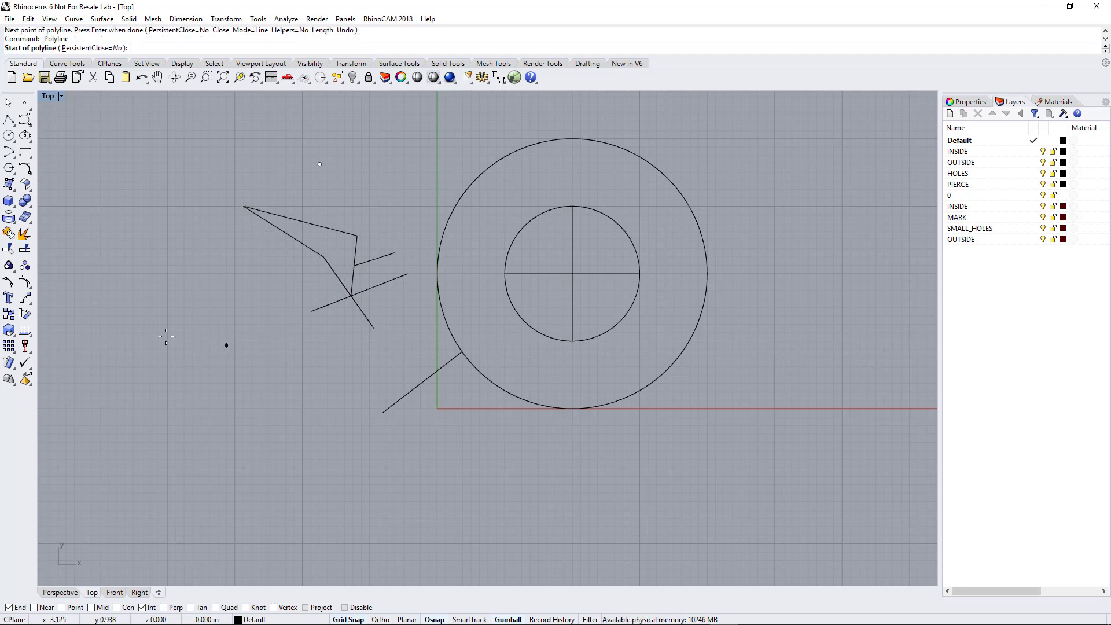
pyautogui.click(83, 345)
pyautogui.click(100, 290)
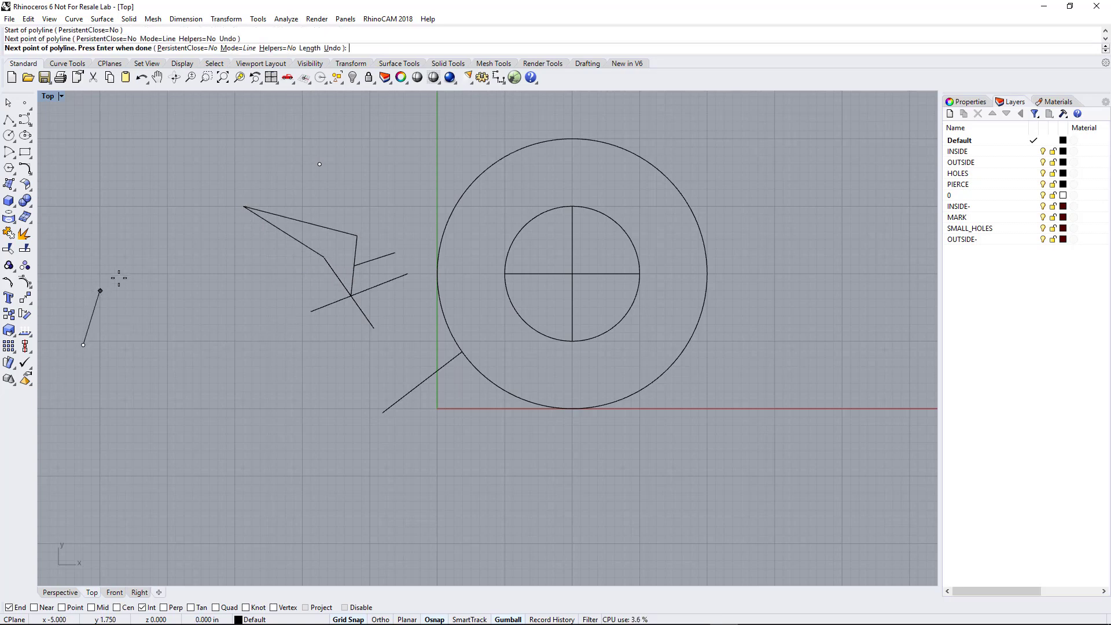
pyautogui.click(138, 265)
pyautogui.click(189, 270)
pyautogui.click(226, 304)
pyautogui.click(239, 358)
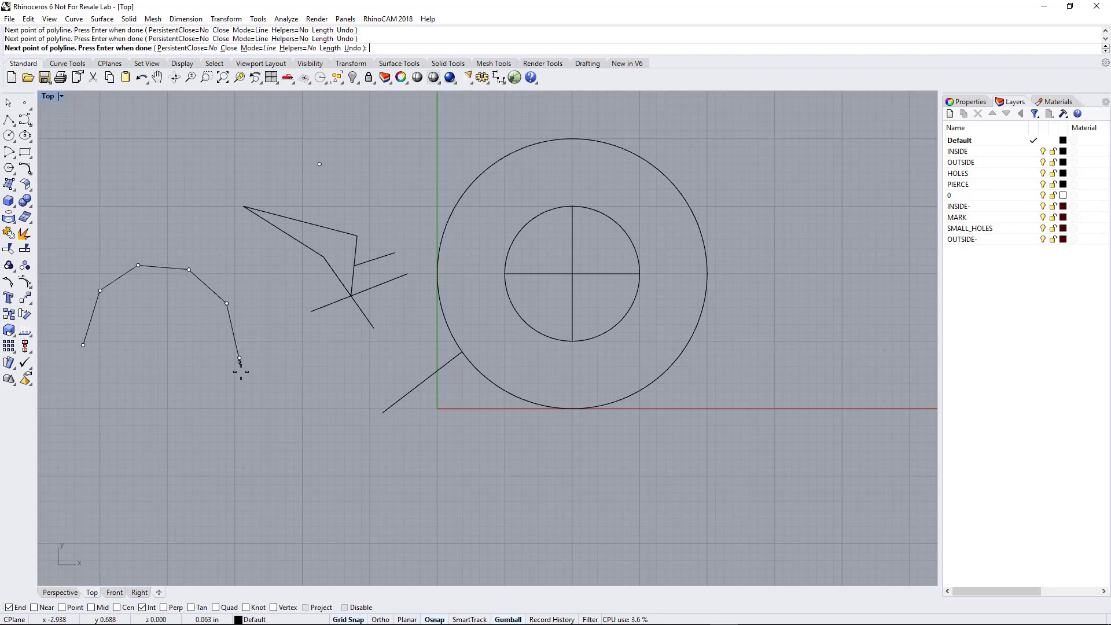
pyautogui.click(248, 409)
pyautogui.click(302, 451)
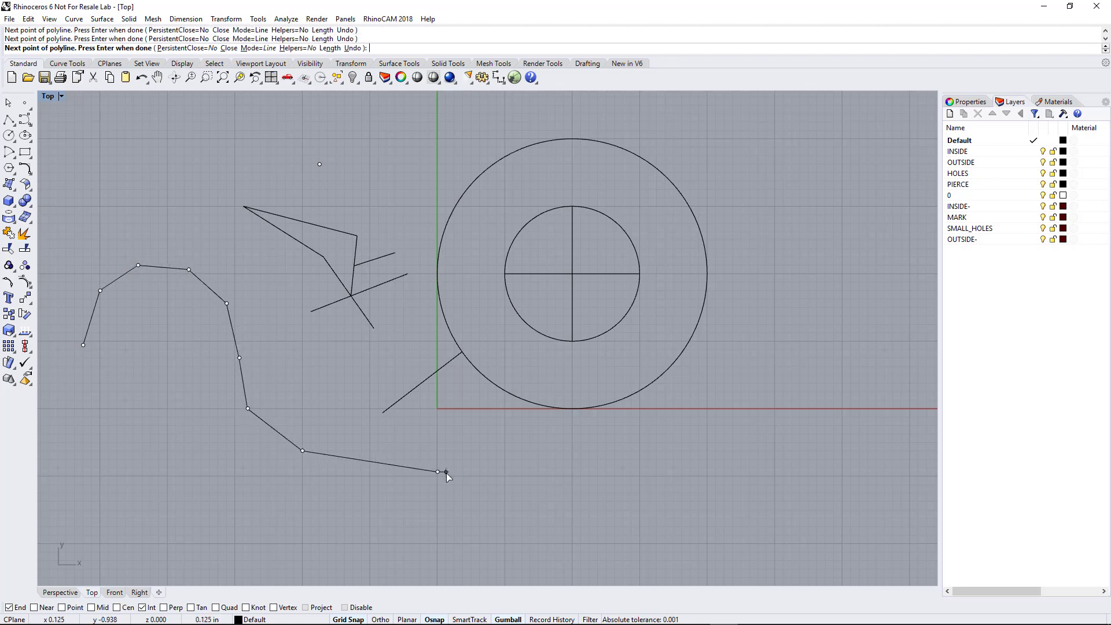
pyautogui.press('Return')
# Draw a second polyline below the S-shaped one, snapping to both its endpoints to enclose the outline
pyautogui.press('Return')
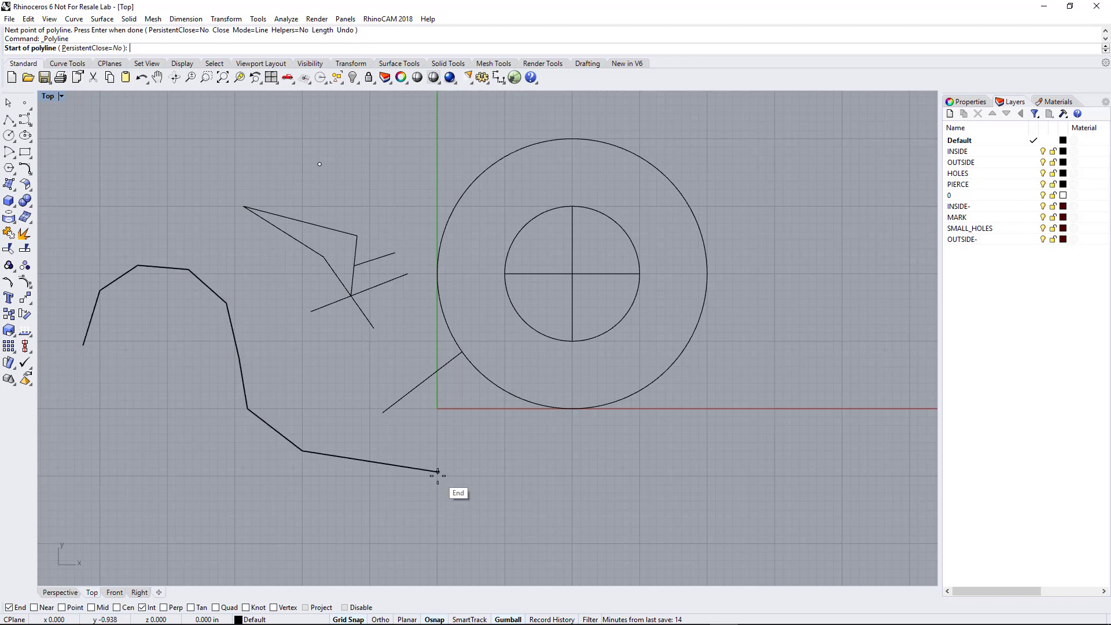
pyautogui.click(437, 472)
pyautogui.click(409, 513)
pyautogui.click(340, 513)
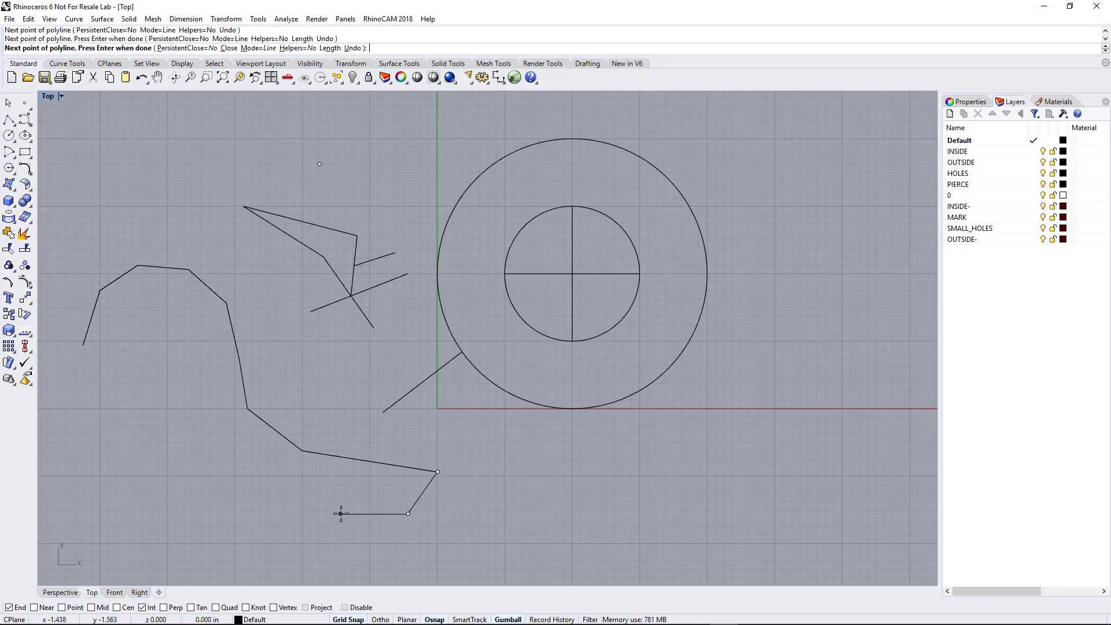
pyautogui.click(205, 489)
pyautogui.click(87, 446)
pyautogui.click(83, 379)
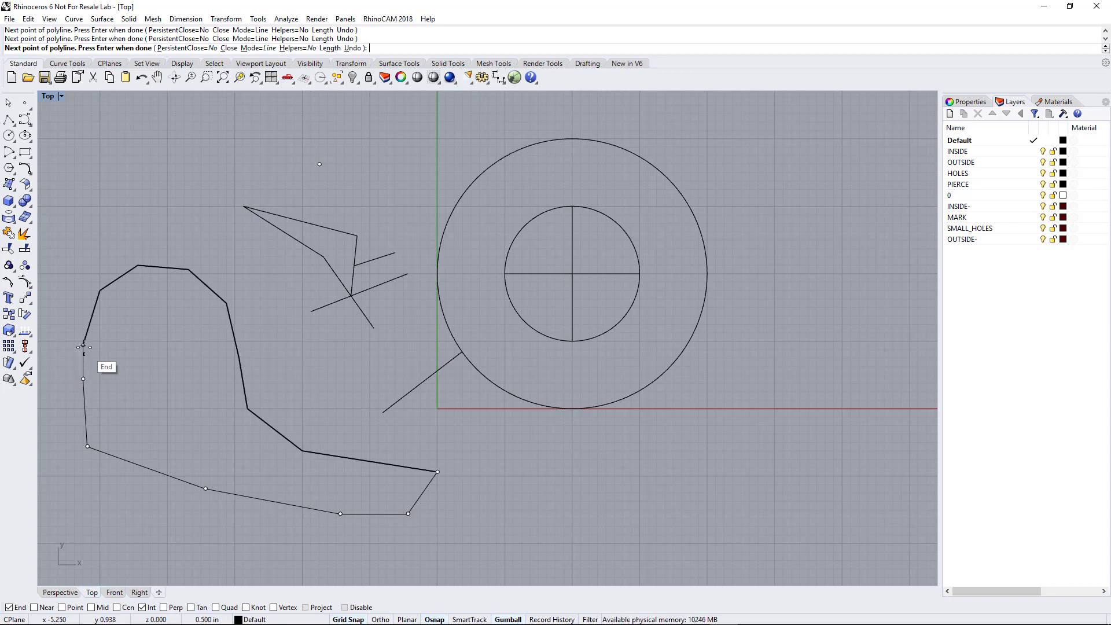
pyautogui.click(84, 346)
pyautogui.press('Return')
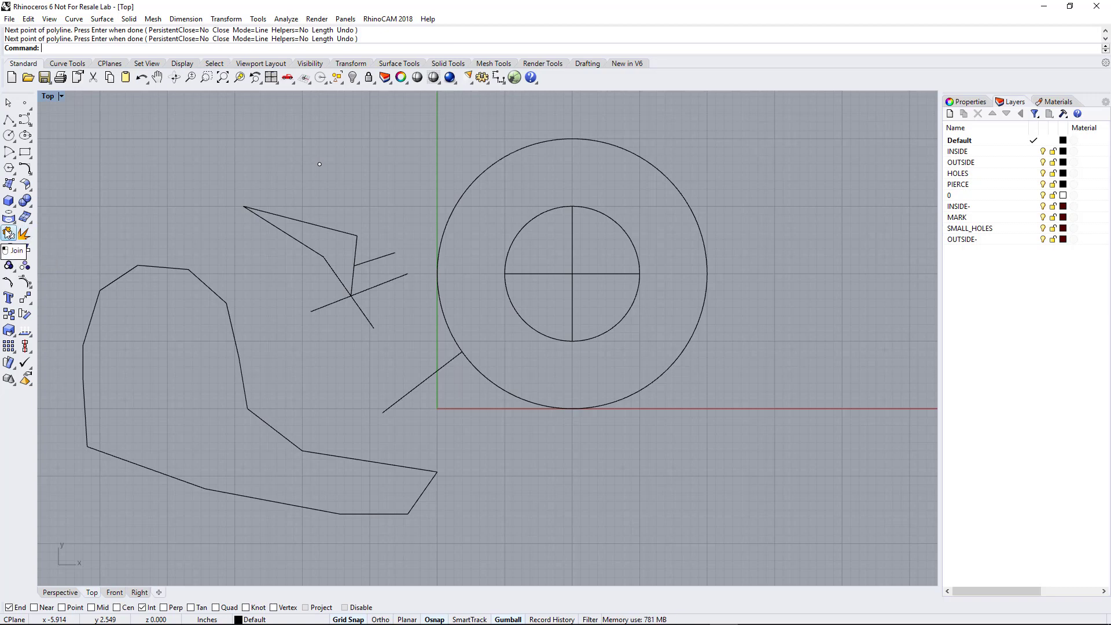
# Join the S-shaped polyline and the lower polyline left of the circles into one closed curve, and check it selects as a whole
pyautogui.click(177, 275)
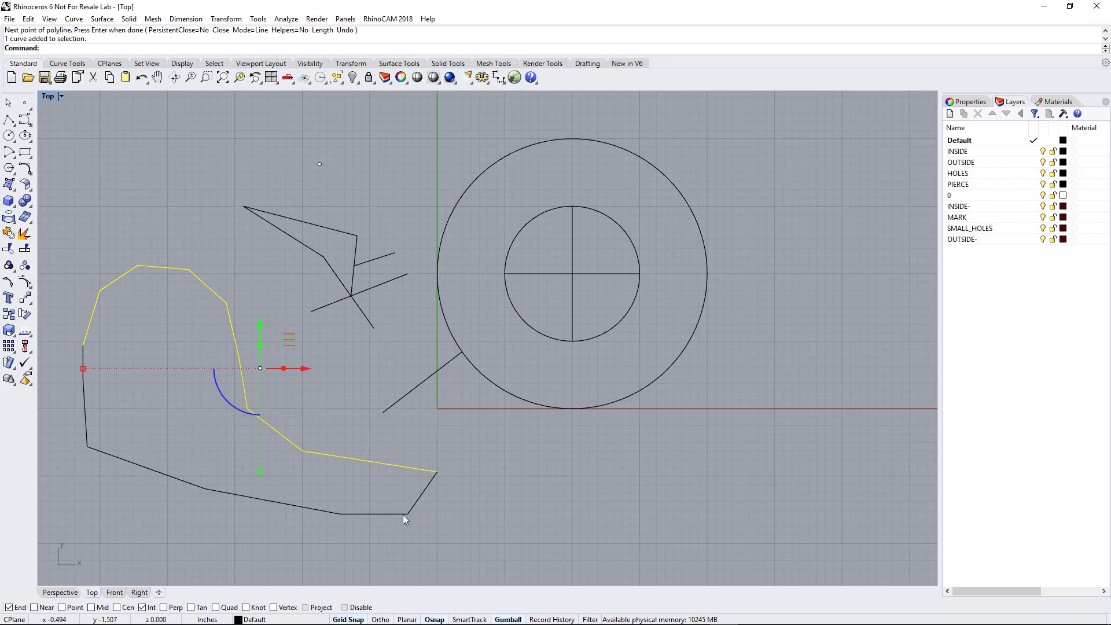
pyautogui.click(391, 526)
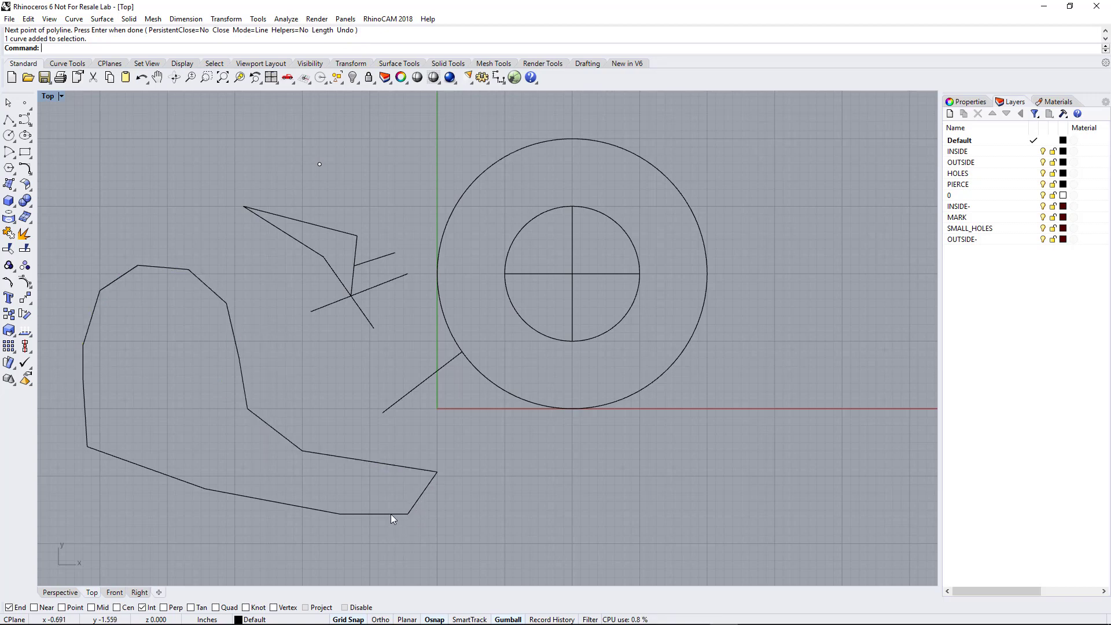
pyautogui.click(391, 514)
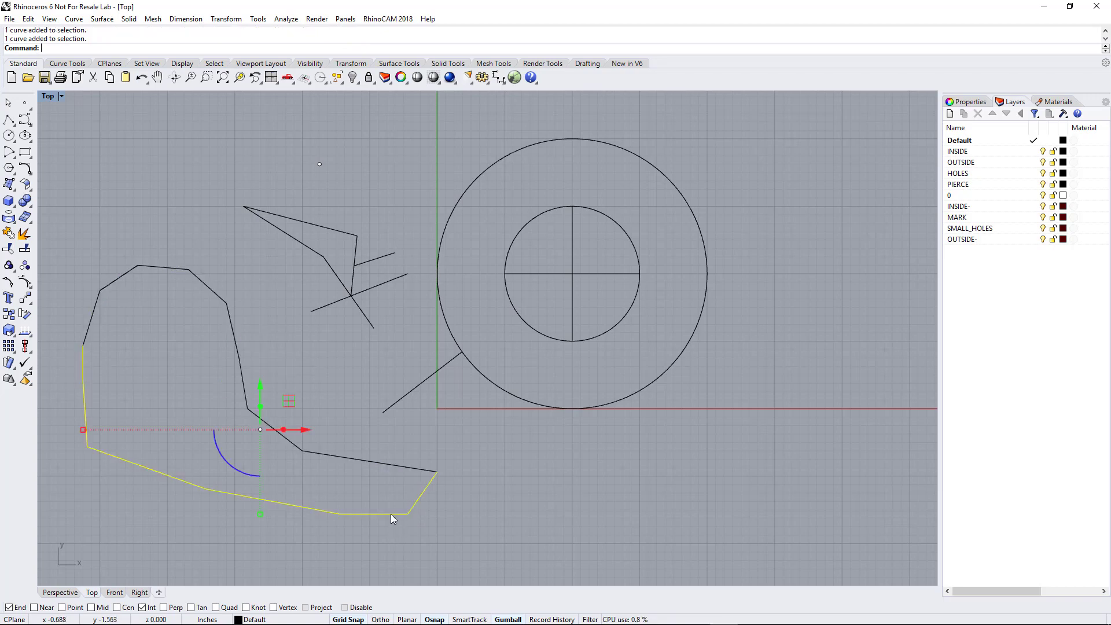
pyautogui.keyDown('shift'); pyautogui.click(401, 467); pyautogui.keyUp('shift')
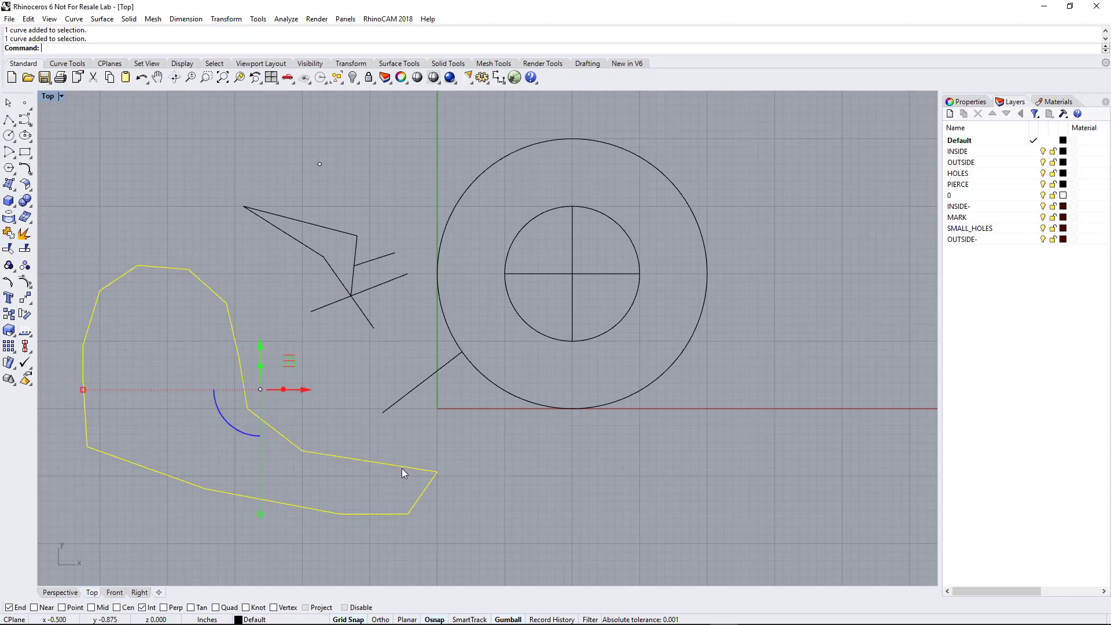
pyautogui.click(8, 234)
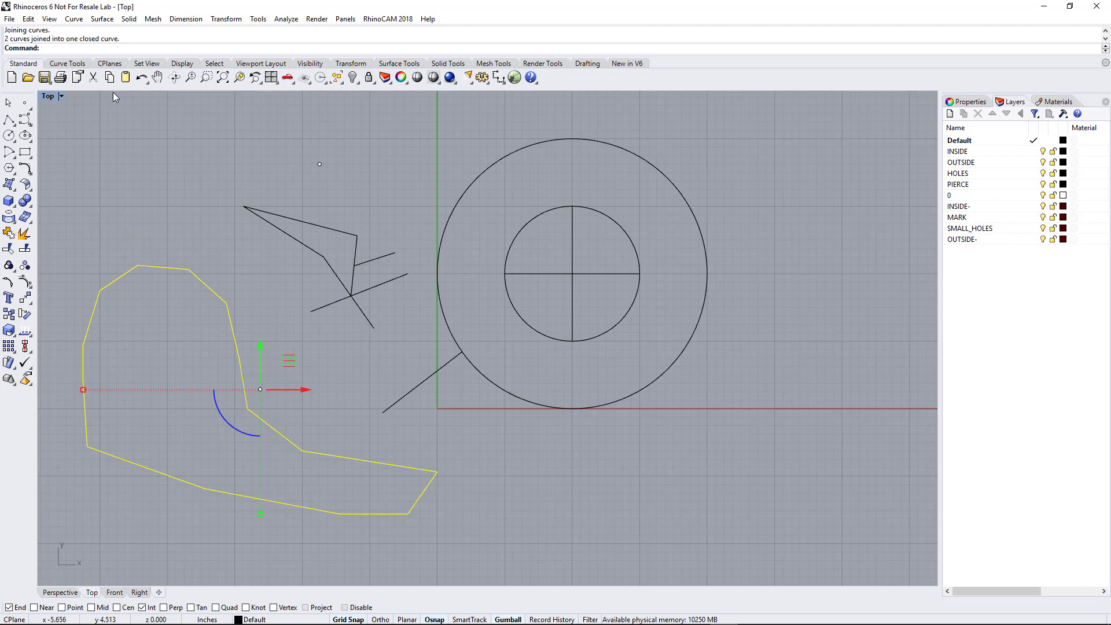
pyautogui.click(353, 429)
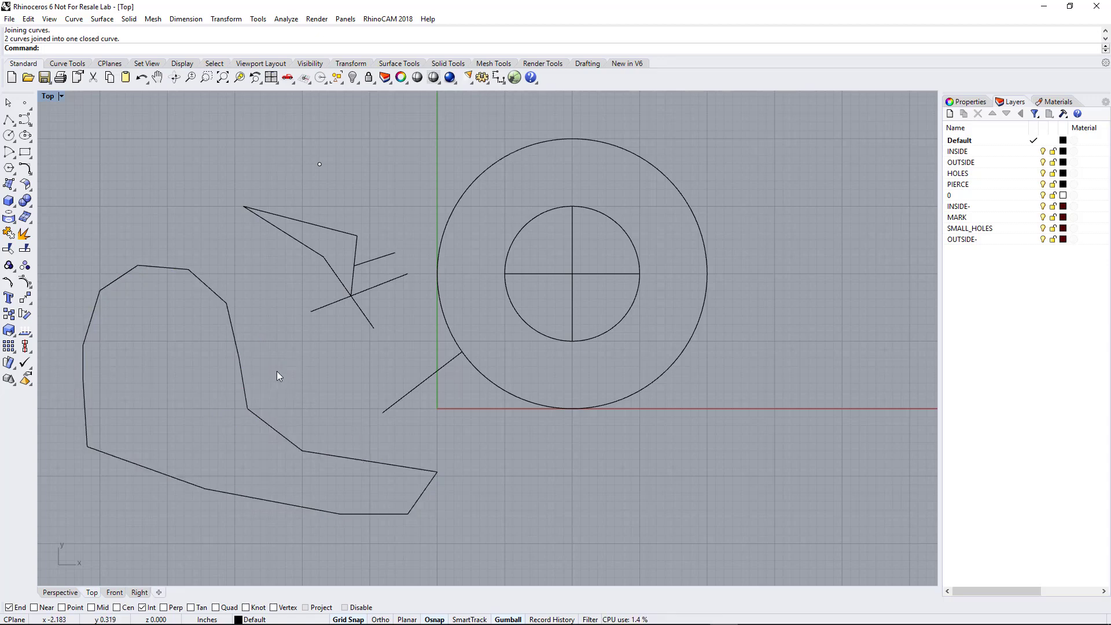
pyautogui.click(238, 352)
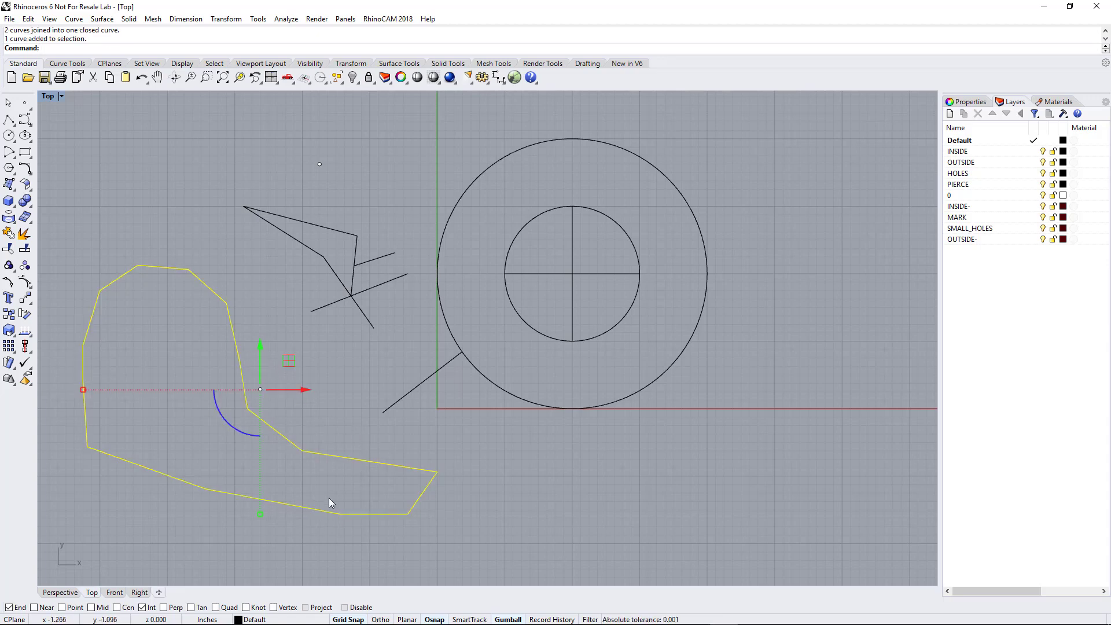
pyautogui.click(330, 423)
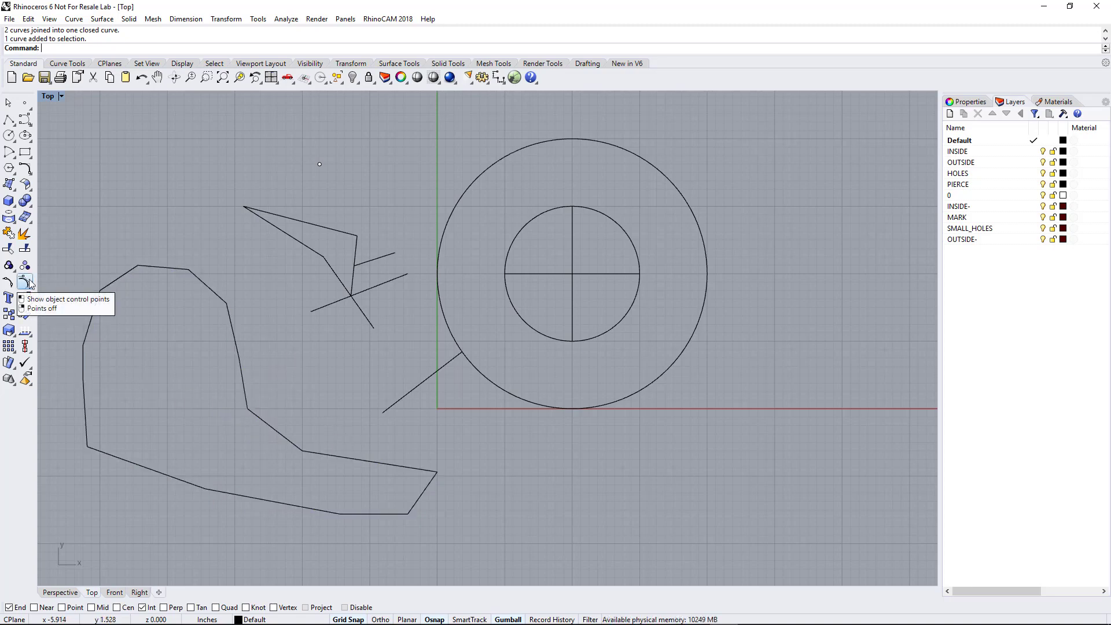
# Show the joined curve's control points and move its three lower vertices downward to deepen the bottom of the outline
pyautogui.click(158, 269)
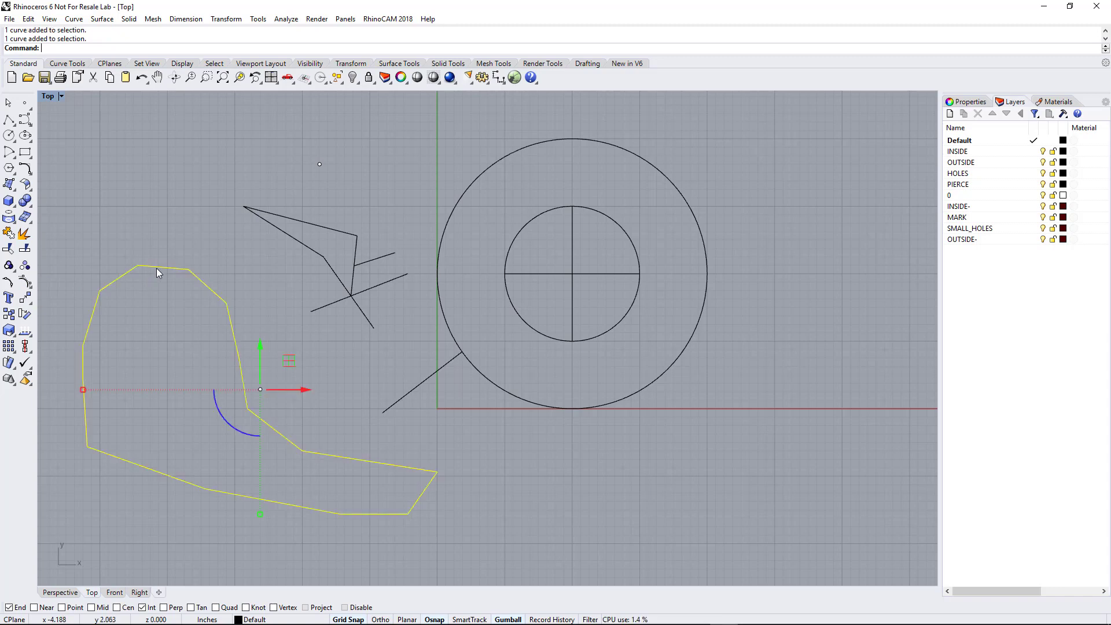
pyautogui.click(26, 282)
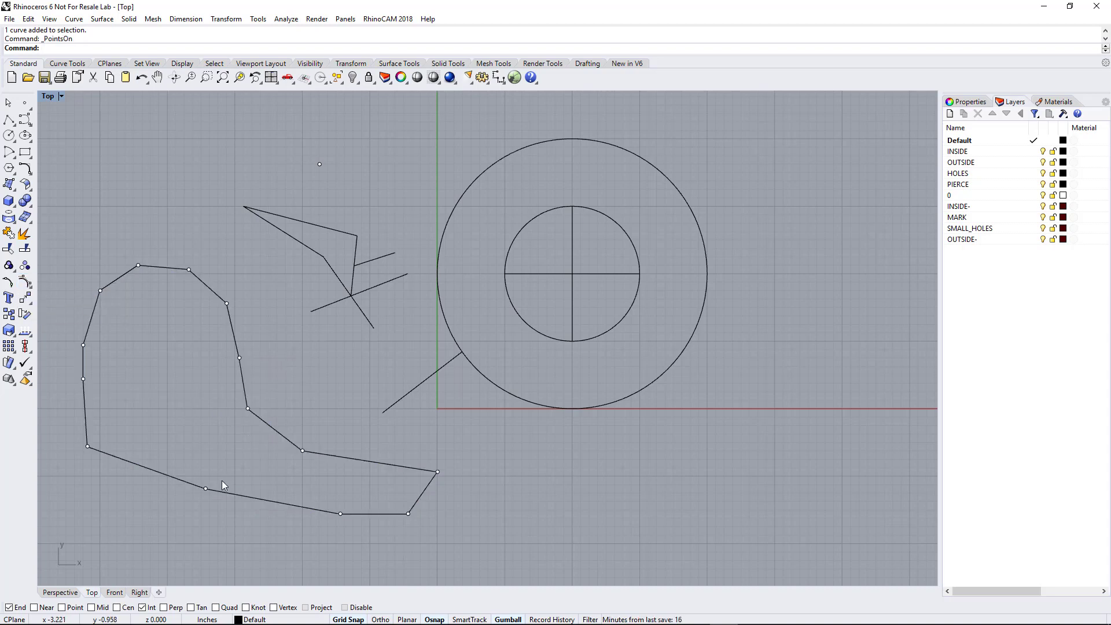
pyautogui.click(205, 489)
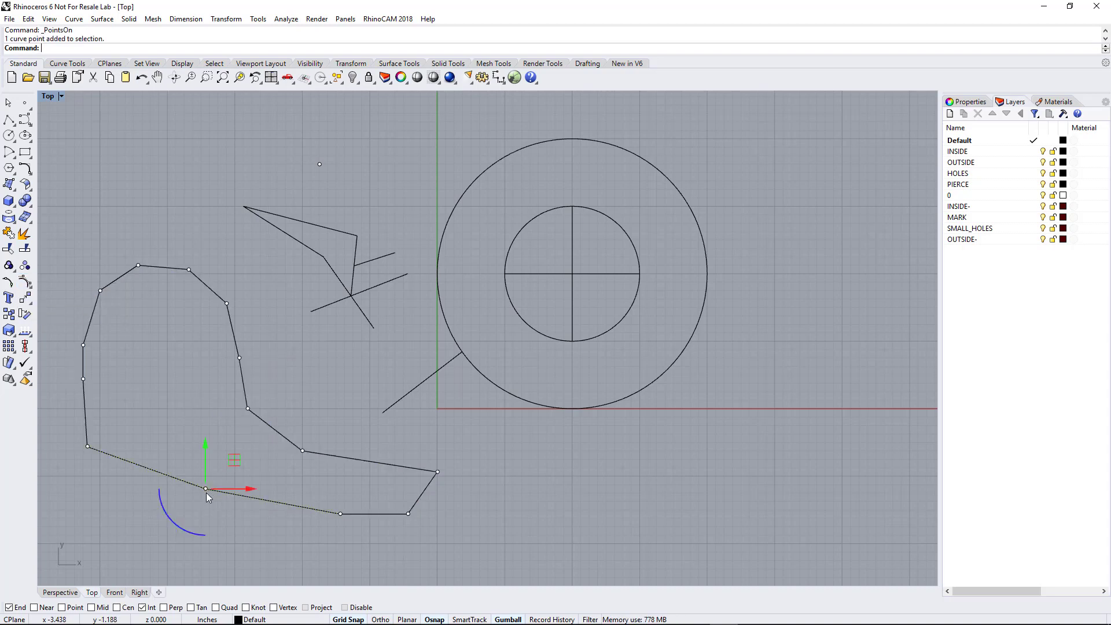
pyautogui.moveTo(205, 488); pyautogui.dragTo(193, 527)
pyautogui.click(340, 514)
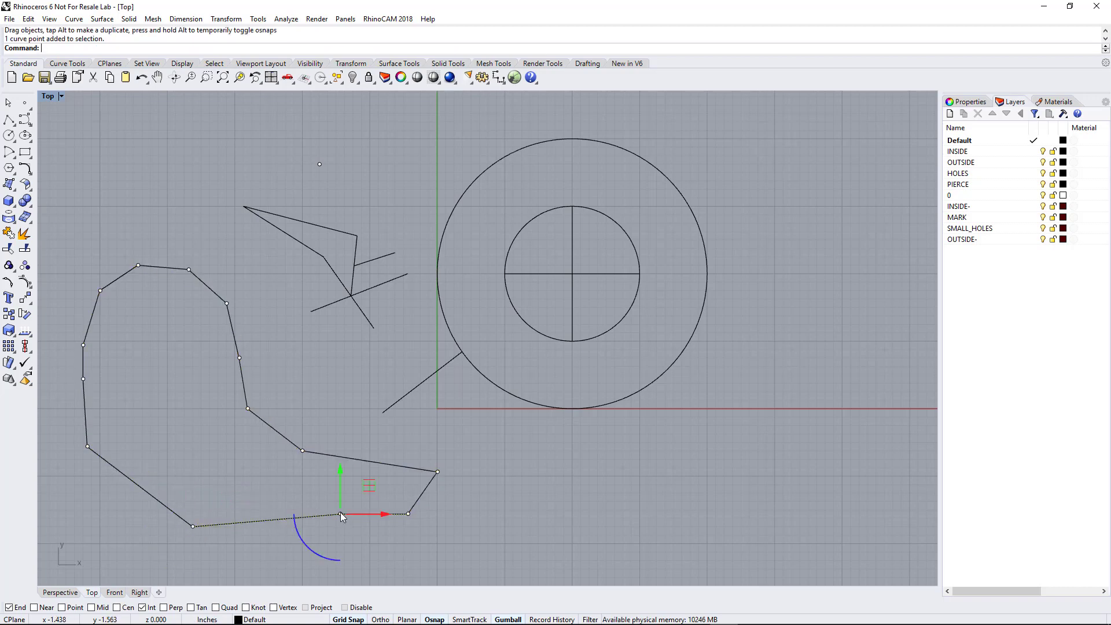
pyautogui.moveTo(340, 514); pyautogui.dragTo(341, 543)
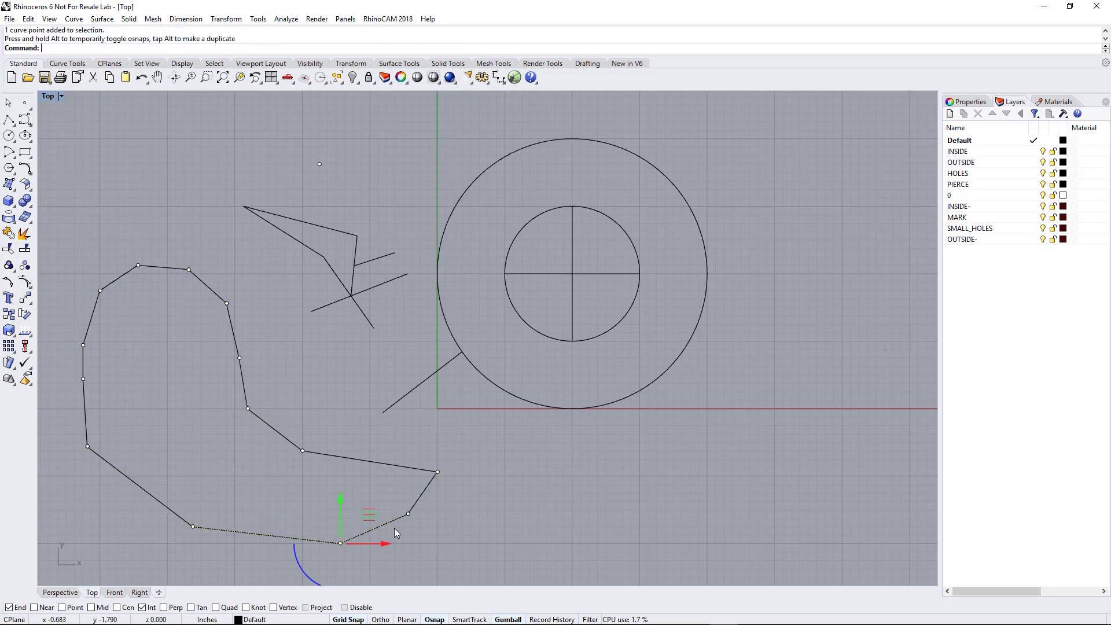
pyautogui.click(409, 513)
pyautogui.moveTo(409, 513); pyautogui.dragTo(417, 542)
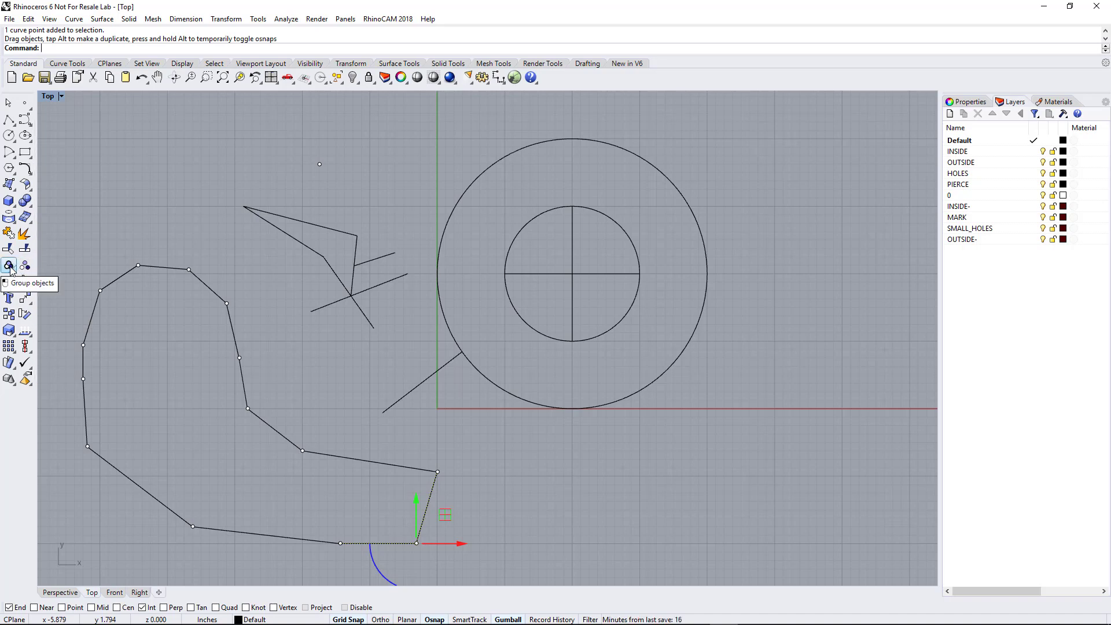
# Move the loose diagonal line to the lower right of the outer circle and group it with both circles and their cross lines
pyautogui.click(462, 431)
pyautogui.moveTo(423, 386); pyautogui.dragTo(666, 442)
pyautogui.click(425, 123)
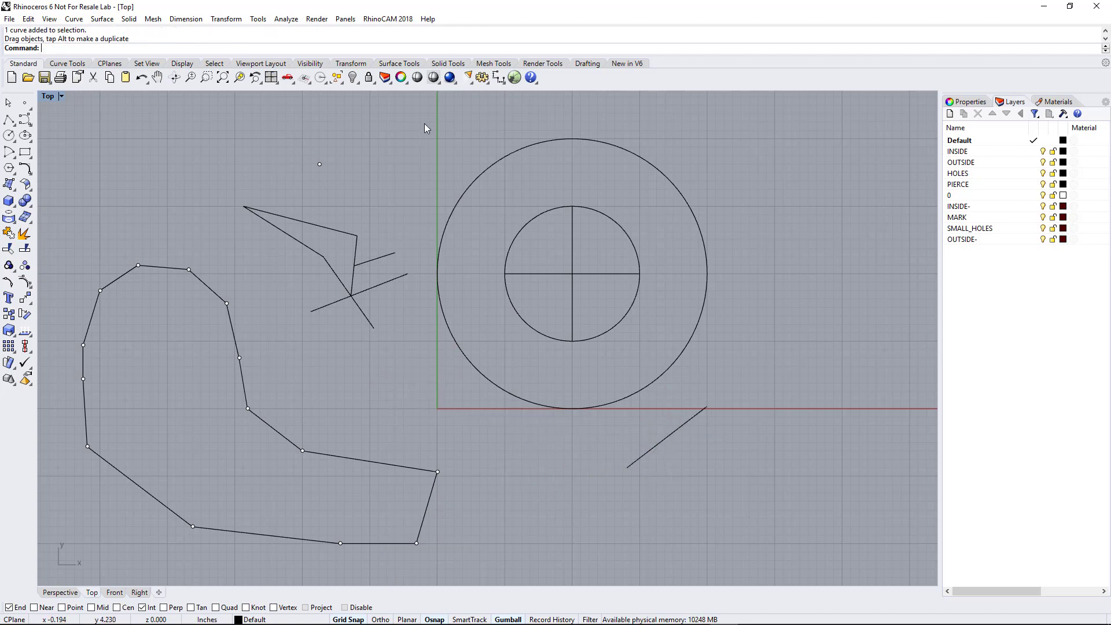
pyautogui.moveTo(424, 112); pyautogui.dragTo(804, 472)
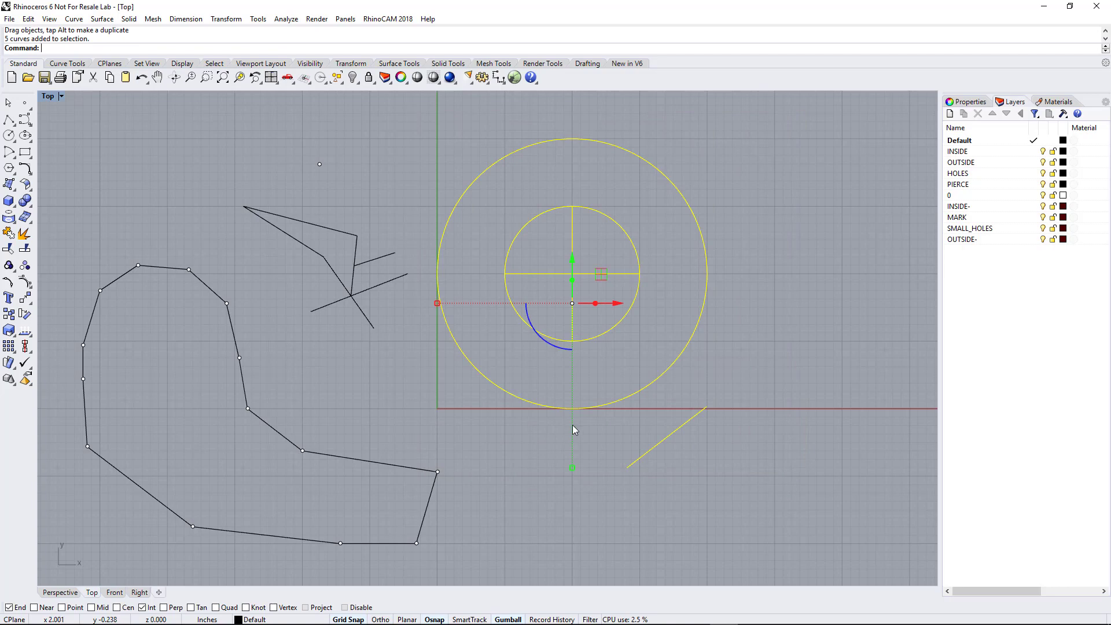
pyautogui.click(10, 266)
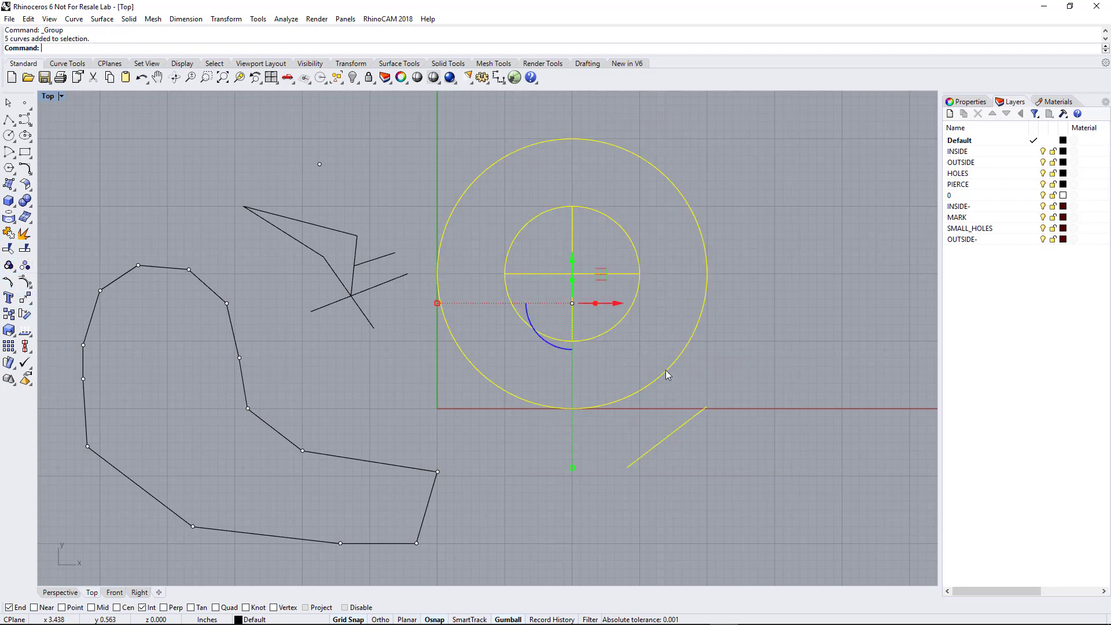
# Move the group of circles and lines about 0.6 inches right and 0.75 inches up, and ungroup it
pyautogui.click(669, 376)
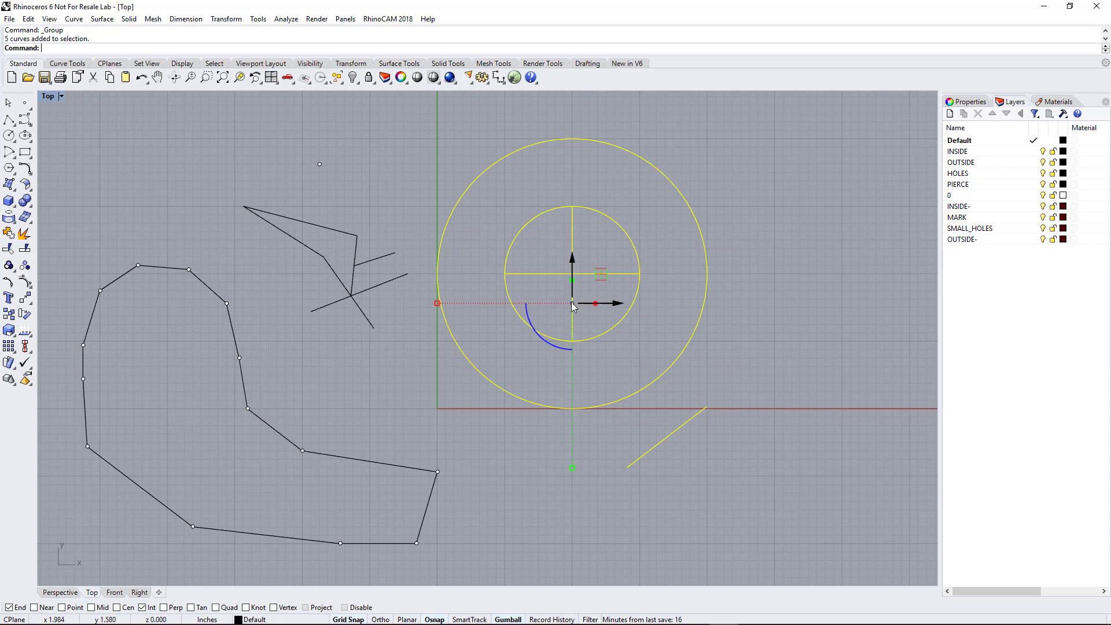
pyautogui.moveTo(571, 303); pyautogui.dragTo(610, 253)
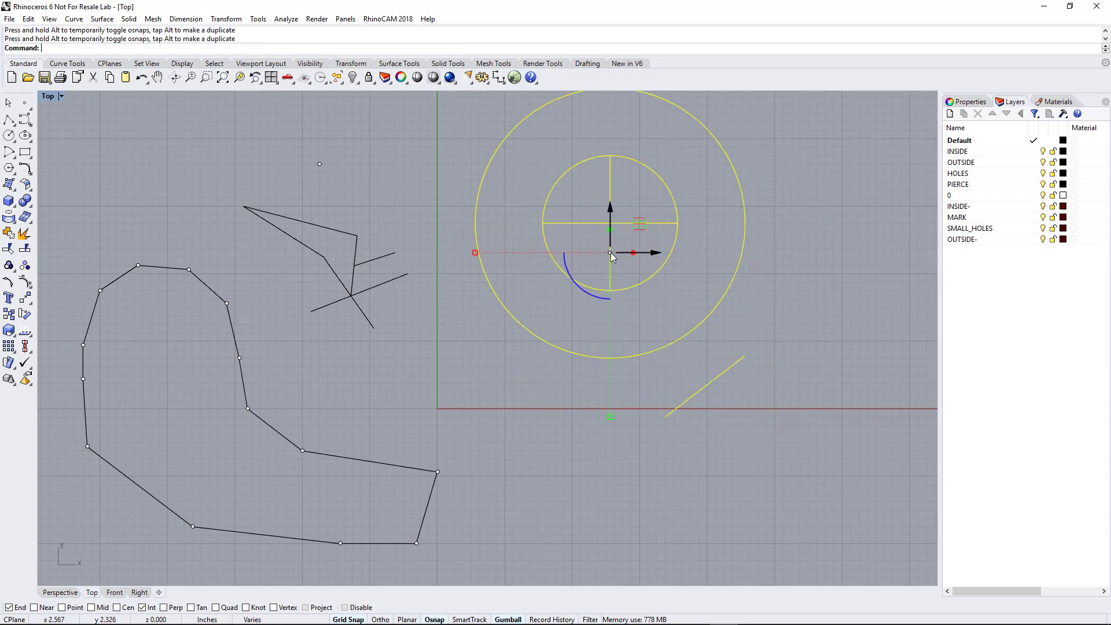
pyautogui.click(26, 267)
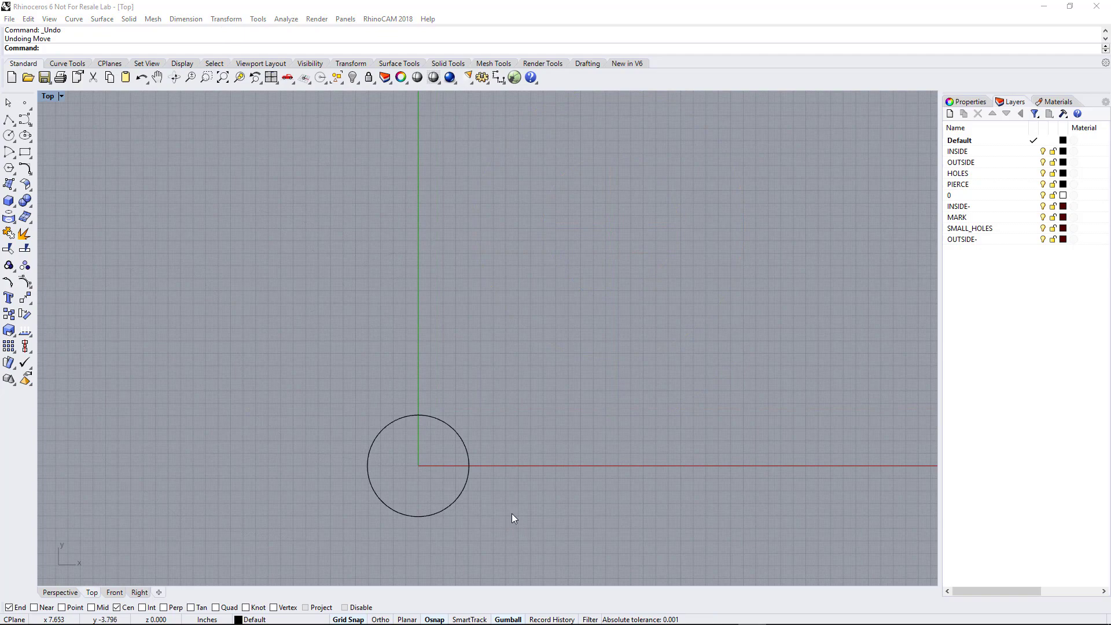
# Move the circle from its centre at the origin 12 inches in the positive X direction, with Ortho on
pyautogui.scroll(5, 470, 527)
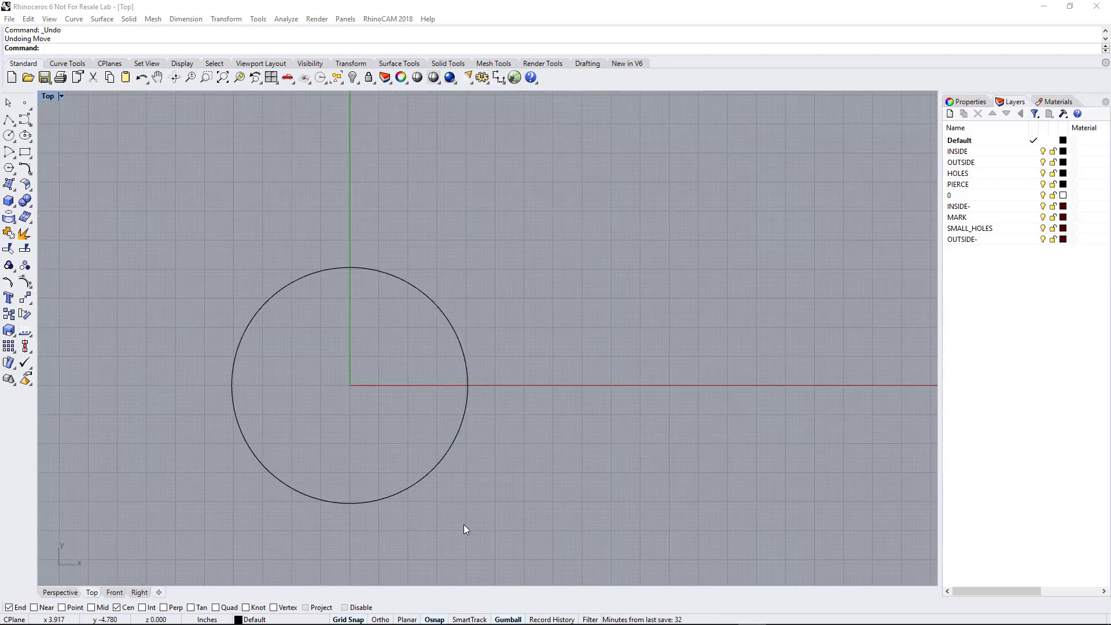
pyautogui.click(423, 478)
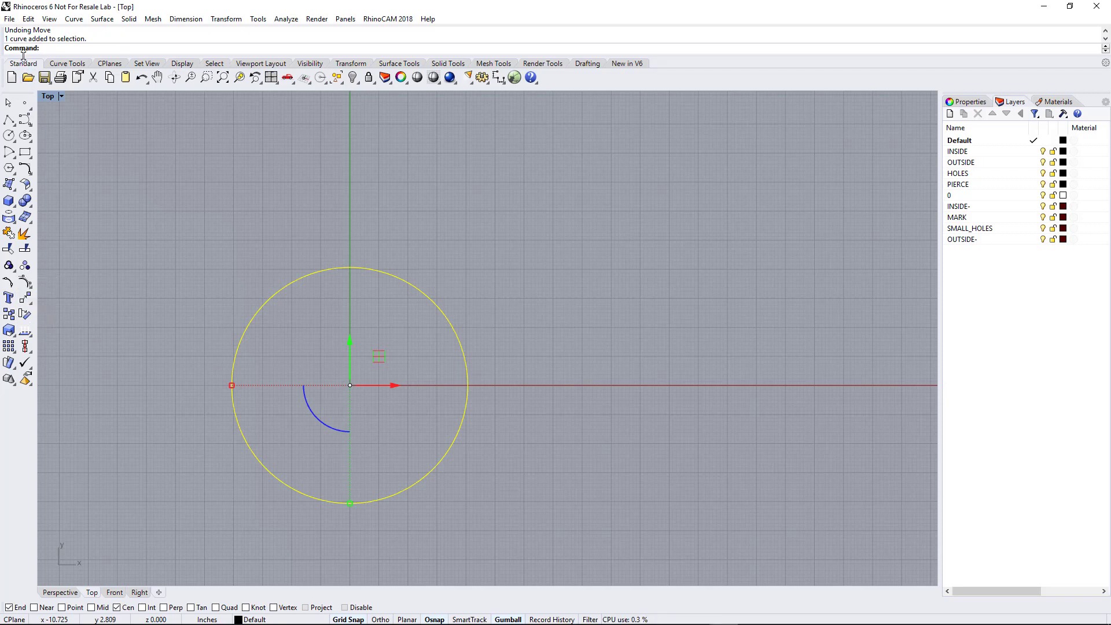
pyautogui.click(27, 298)
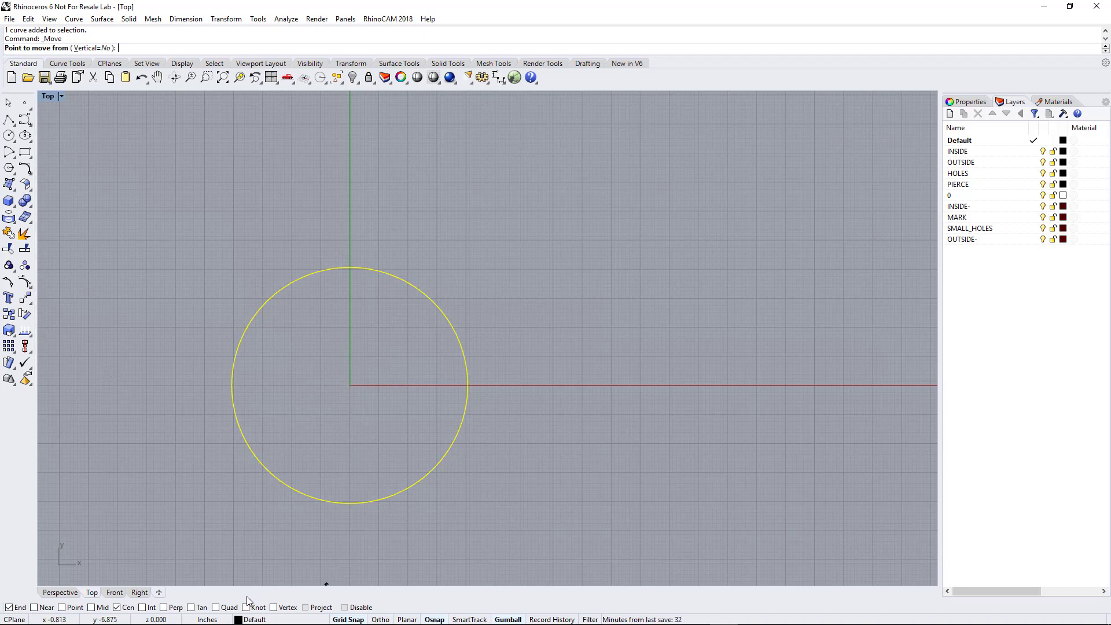
pyautogui.click(384, 503)
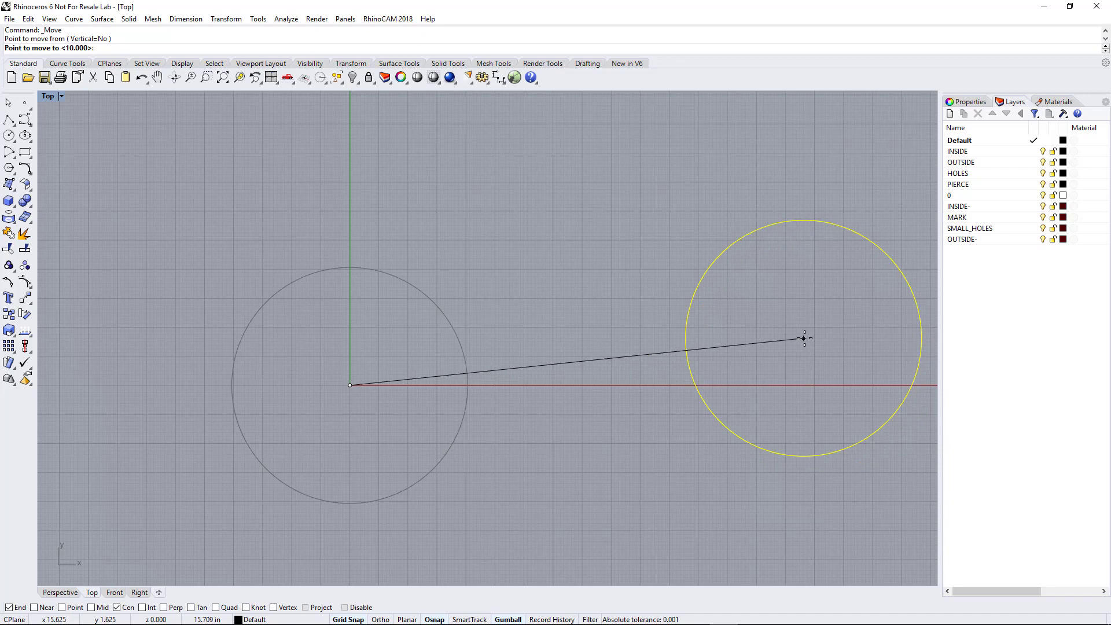
pyautogui.write('12')
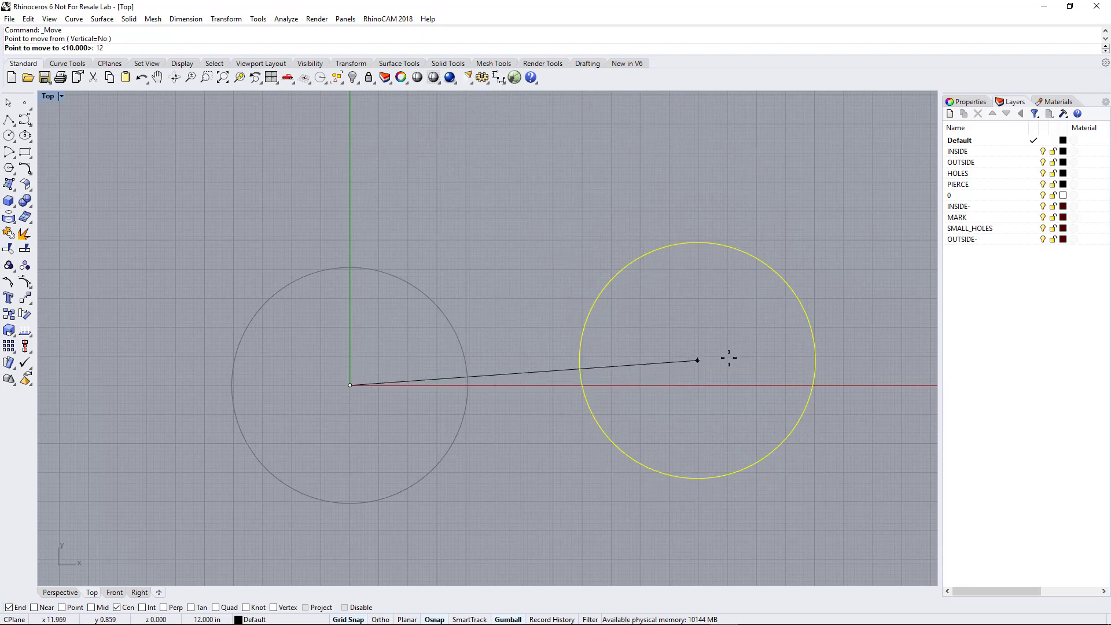
pyautogui.press('F8')
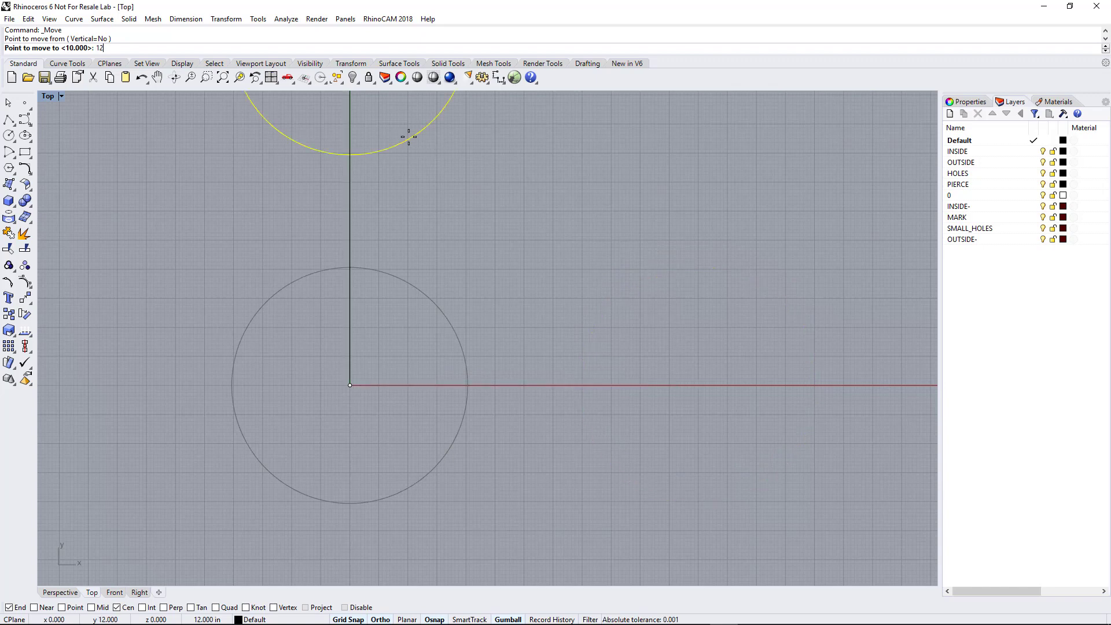
pyautogui.press('F8')
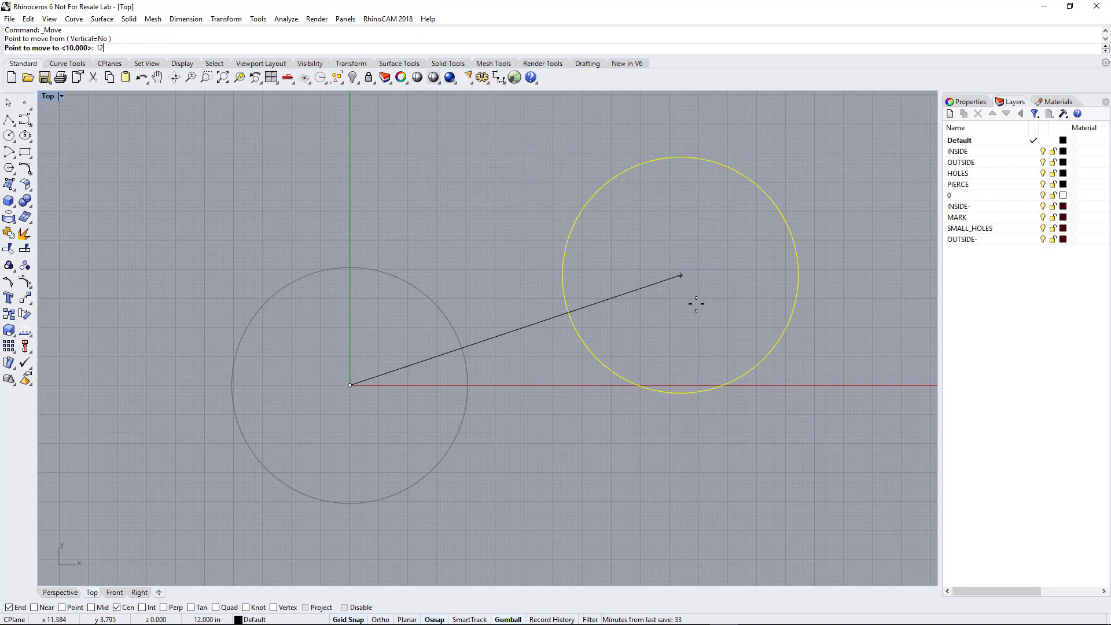
pyautogui.press('F8')
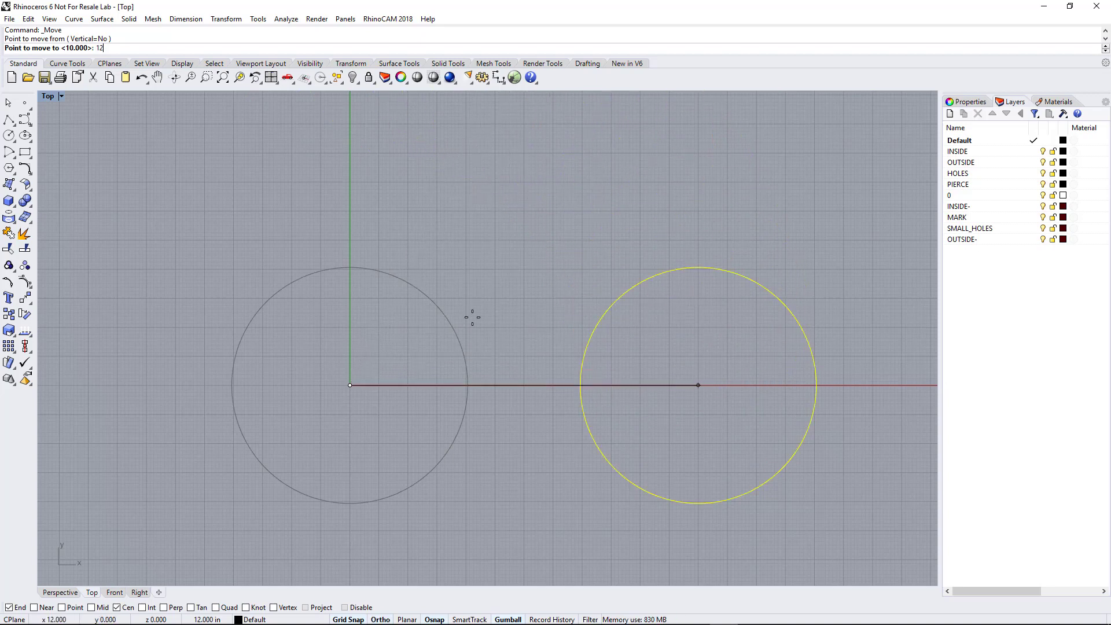
pyautogui.click(784, 380)
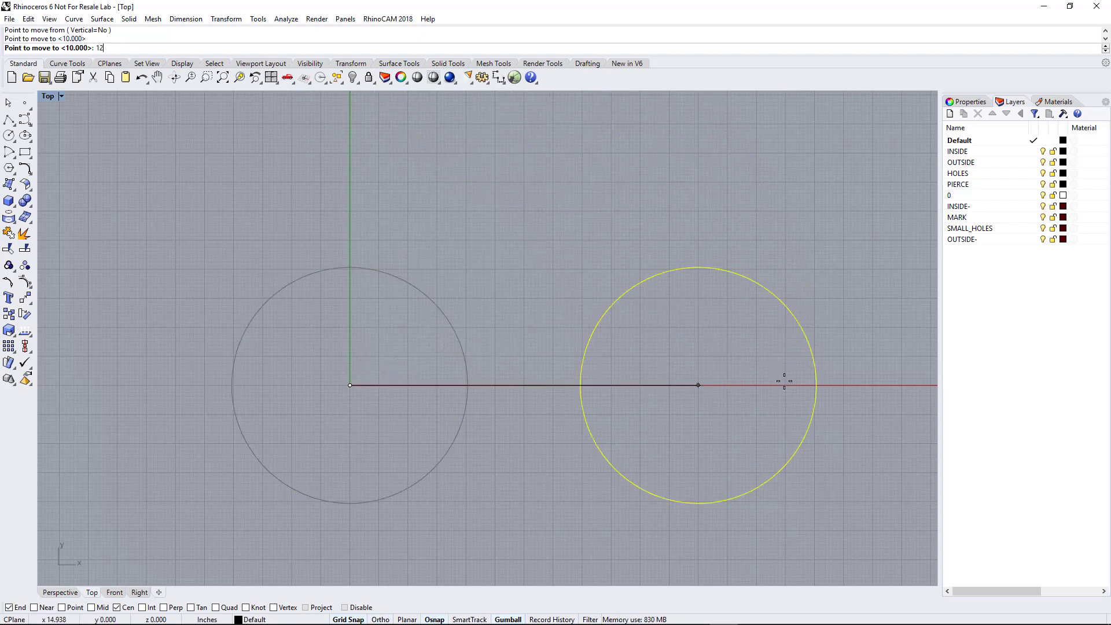
pyautogui.click(849, 450)
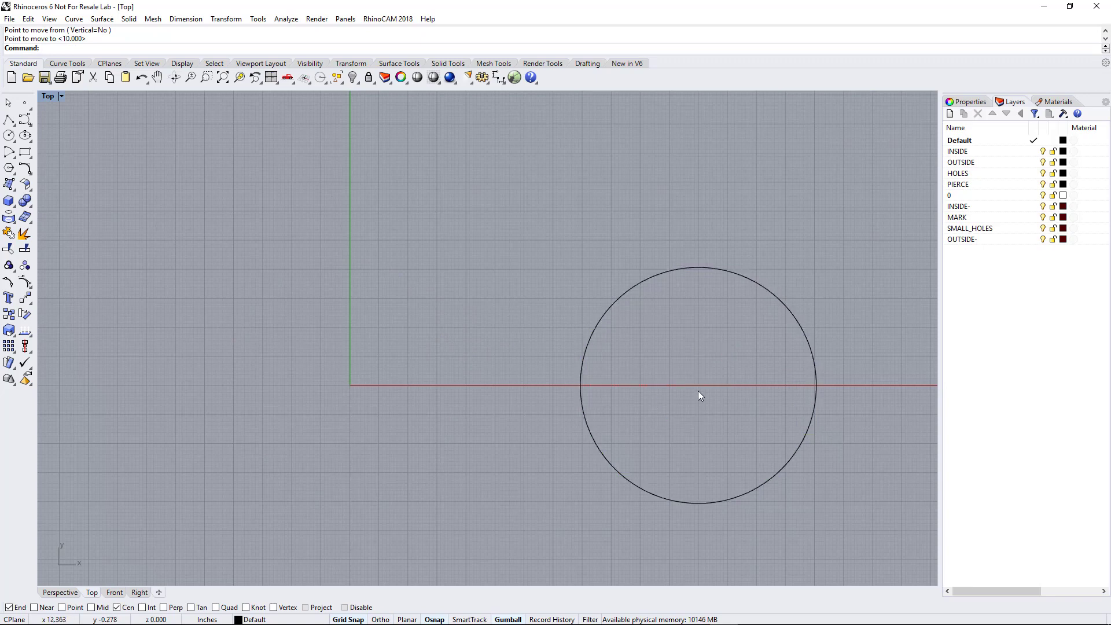